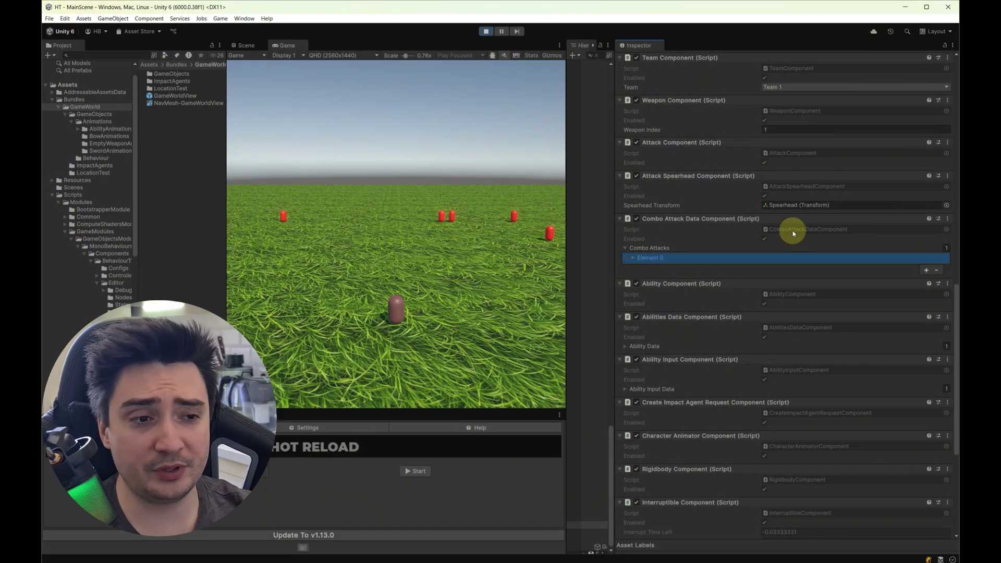
- Expand the first combo attack and set its Conditions list size to 0
{"action": "left_click", "coordinate": [634, 258]}
{"action": "scroll", "coordinate": [681, 299], "scroll_direction": "down", "scroll_amount": 2}
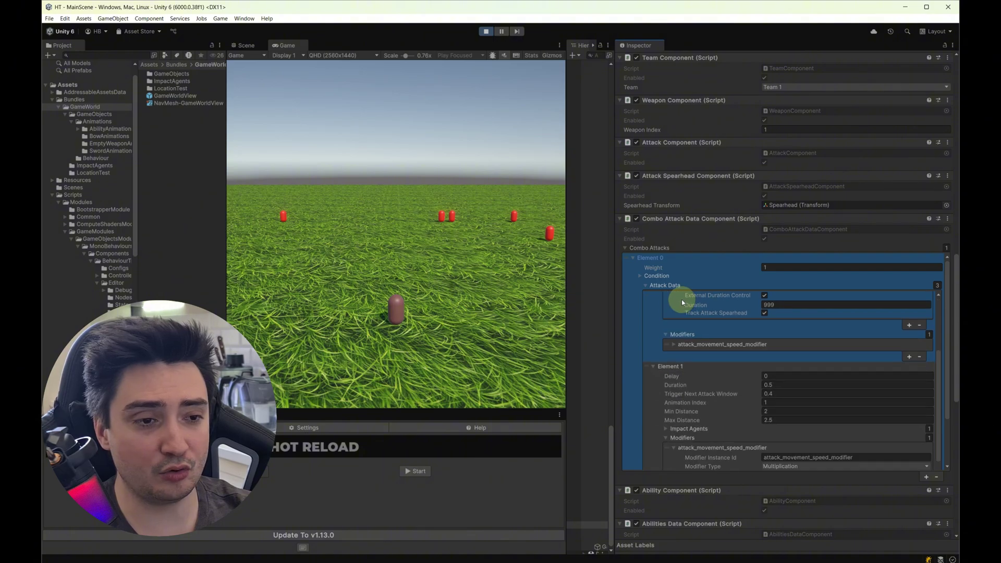
{"action": "left_click", "coordinate": [664, 285]}
{"action": "left_click", "coordinate": [639, 276]}
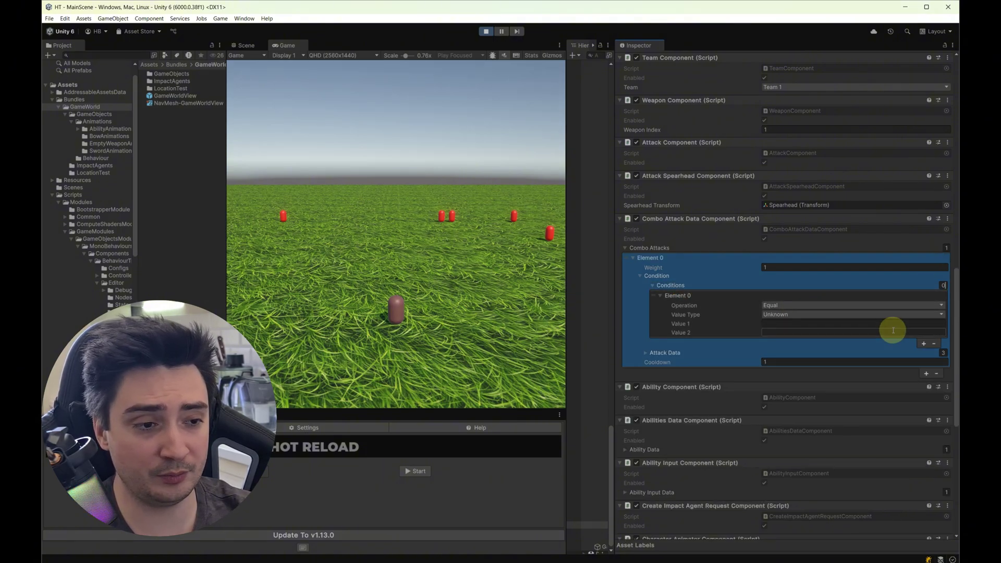
{"action": "key", "text": "Return"}
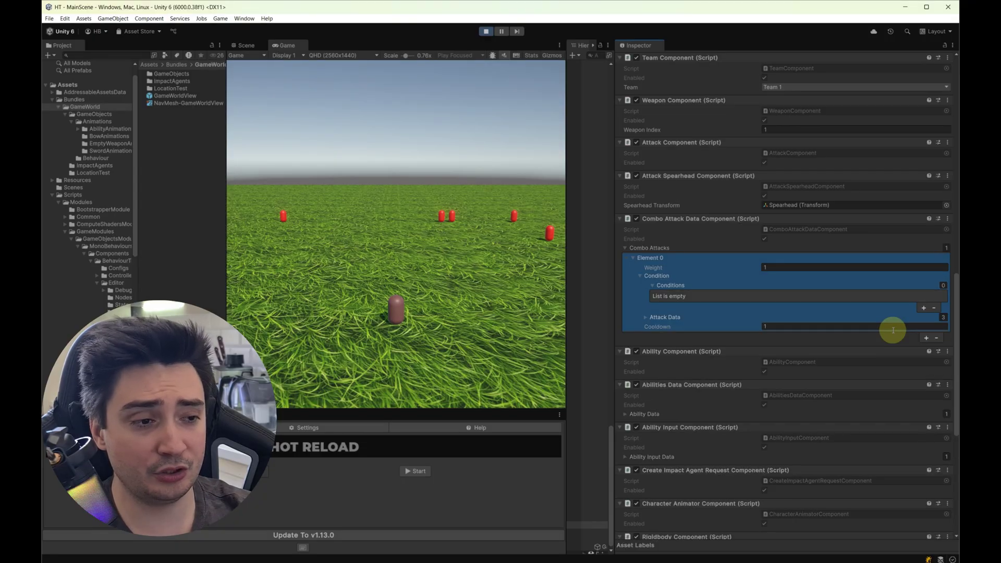
- Inspect the attack data's timing, distance and impact agent sword_combo_skill_1 with Duration 999
{"action": "left_click", "coordinate": [647, 316]}
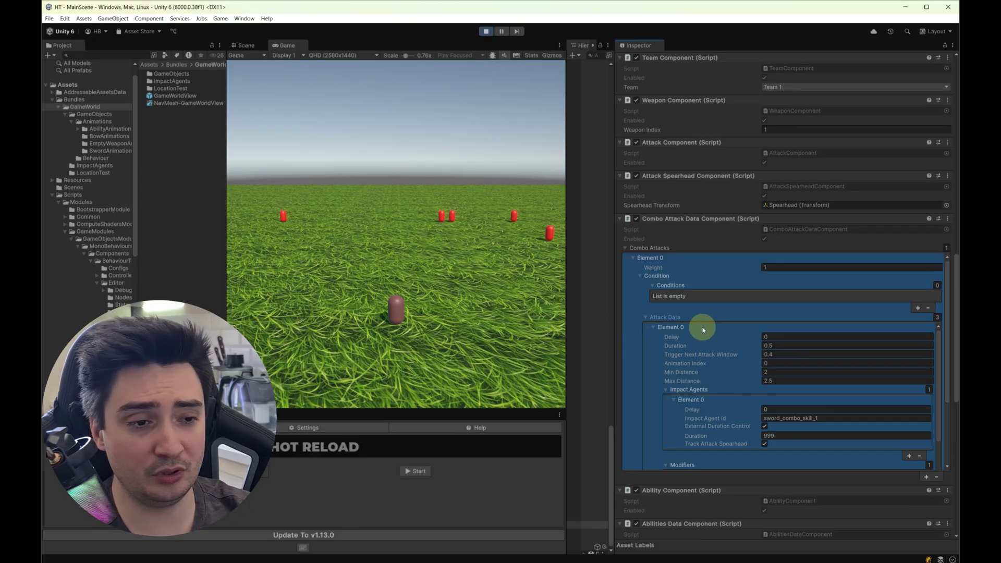
{"action": "scroll", "coordinate": [701, 327], "scroll_direction": "down", "scroll_amount": 1}
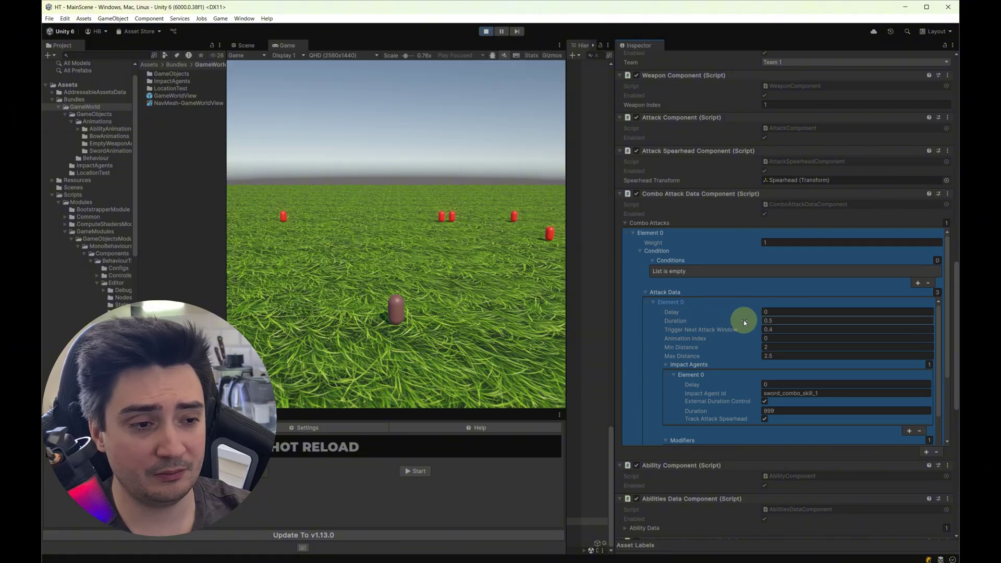
{"action": "left_click", "coordinate": [773, 329]}
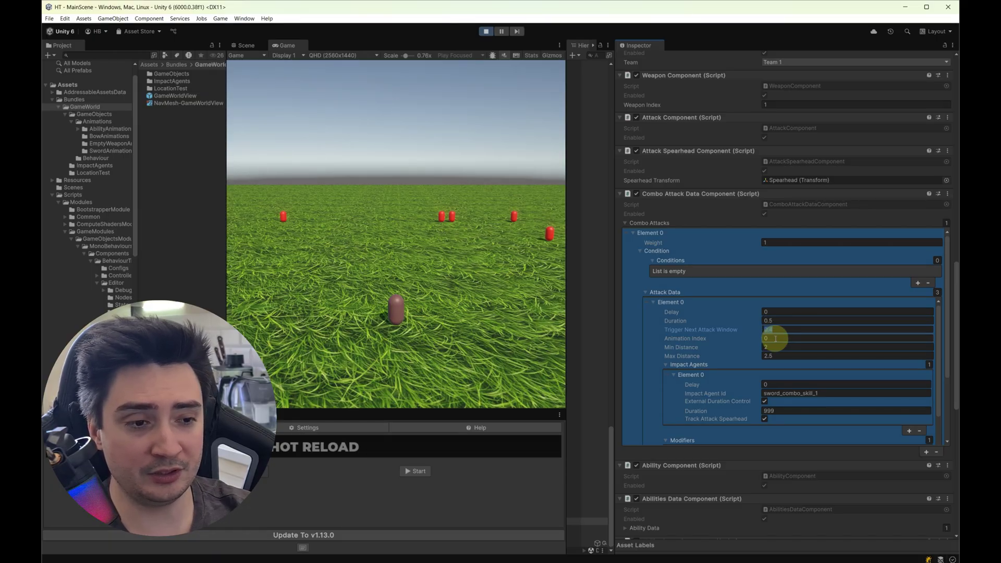
{"action": "left_click", "coordinate": [775, 338]}
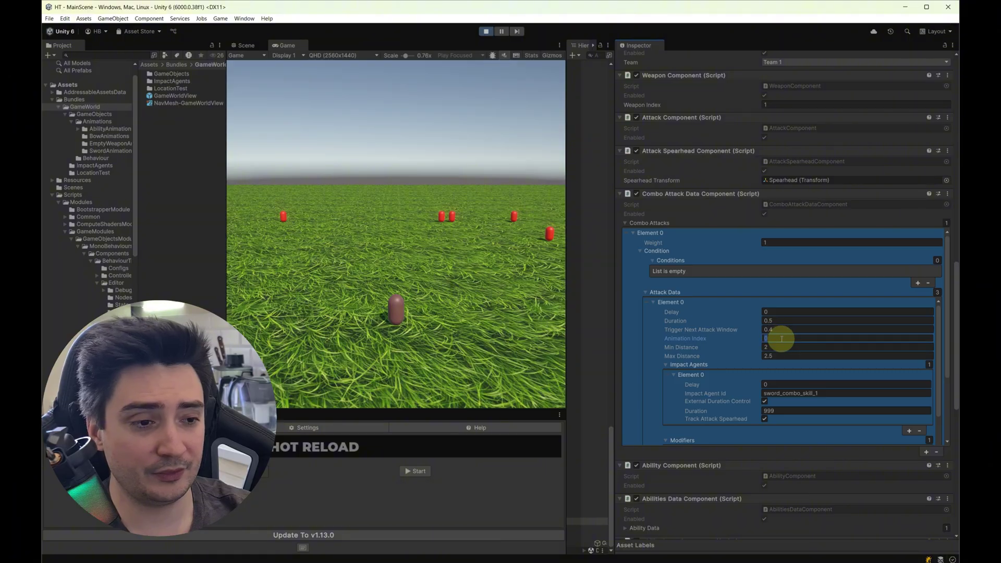
{"action": "type", "text": "0"}
{"action": "left_click", "coordinate": [778, 355]}
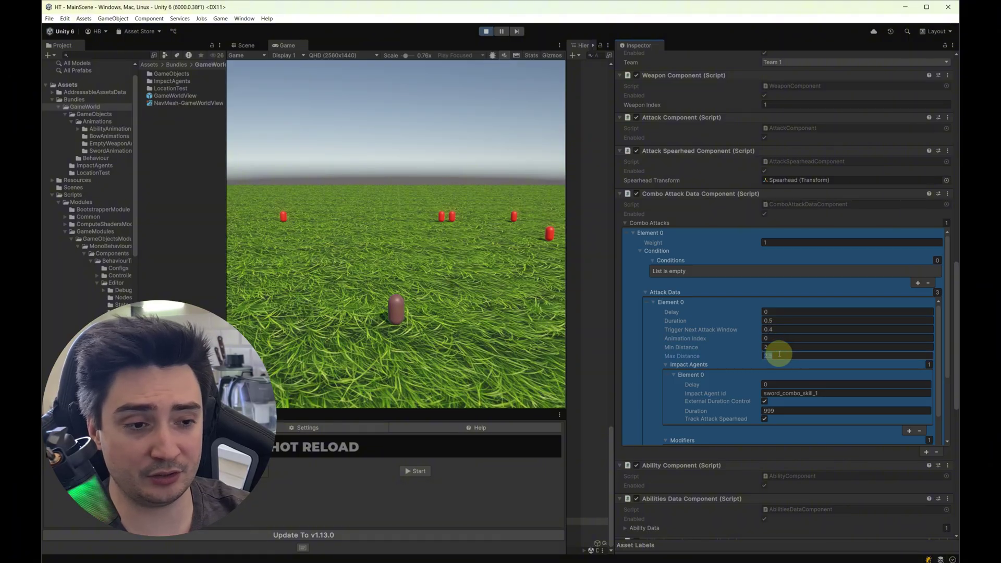
{"action": "scroll", "coordinate": [886, 362], "scroll_direction": "down", "scroll_amount": 2}
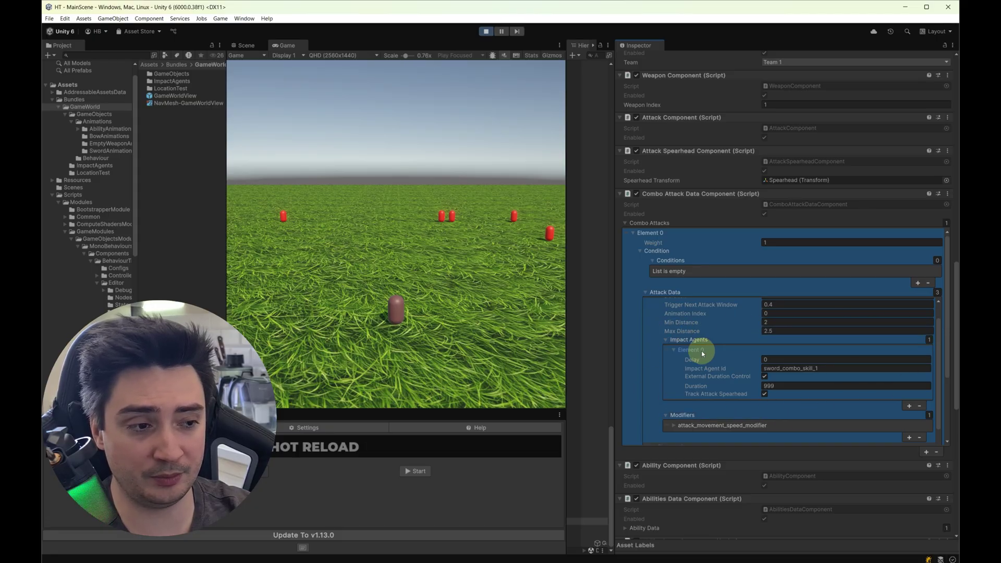
{"action": "left_click", "coordinate": [834, 368]}
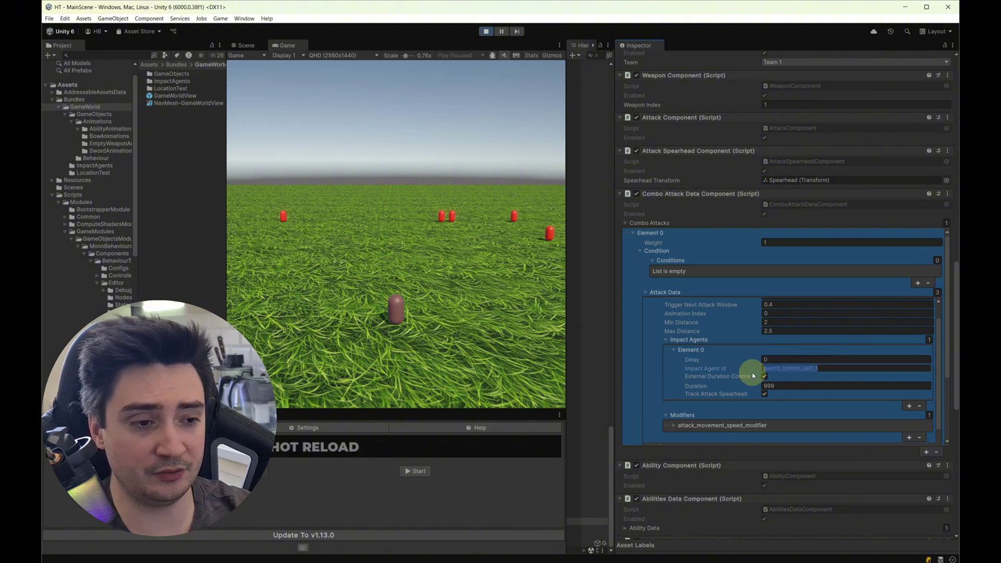
{"action": "left_click", "coordinate": [782, 386]}
{"action": "left_click", "coordinate": [765, 377]}
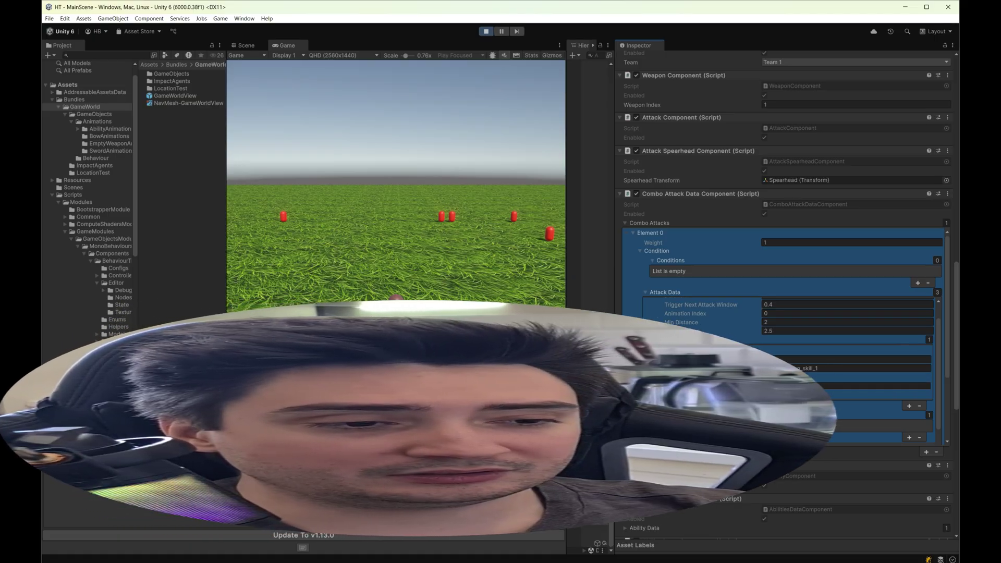
- Inspect PlayerCharacter(Clone) in the Hierarchy and select its Spearhead object
{"action": "left_click", "coordinate": [685, 398]}
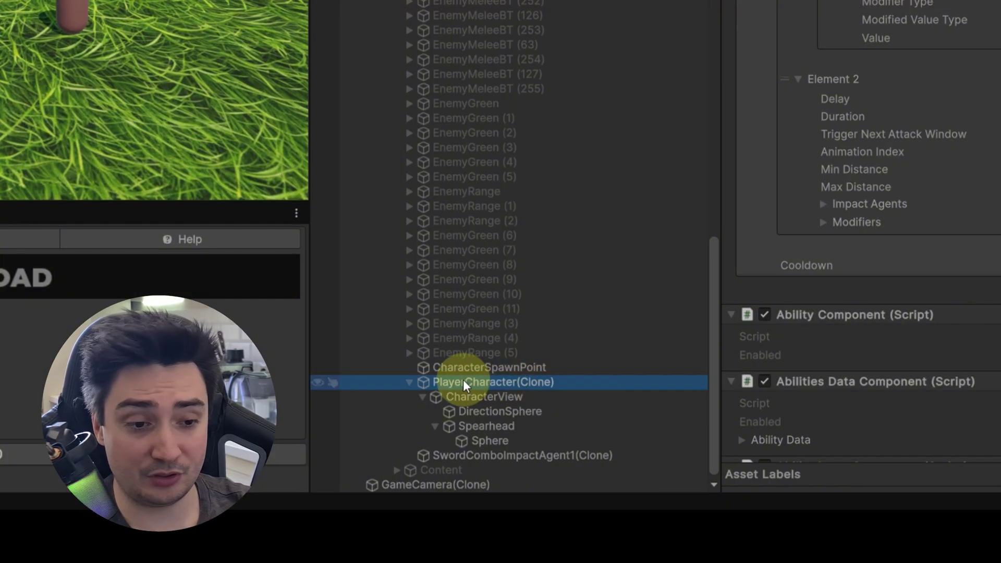
{"action": "left_click", "coordinate": [433, 425]}
{"action": "left_click", "coordinate": [484, 425]}
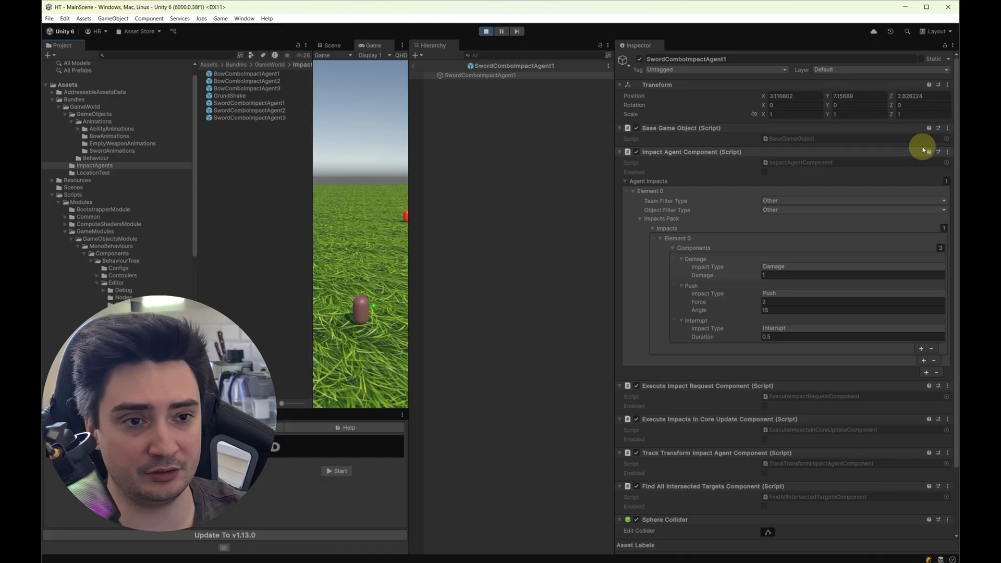
- Check the first agent impact's Team and Object Filter Type options and its Damage of 1
{"action": "left_click", "coordinate": [761, 201]}
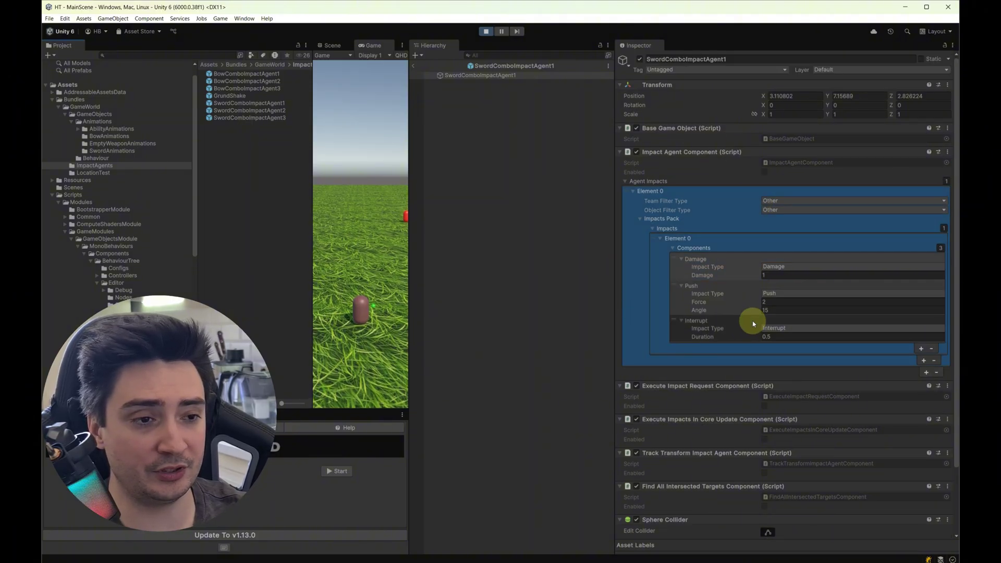
{"action": "left_click", "coordinate": [641, 186]}
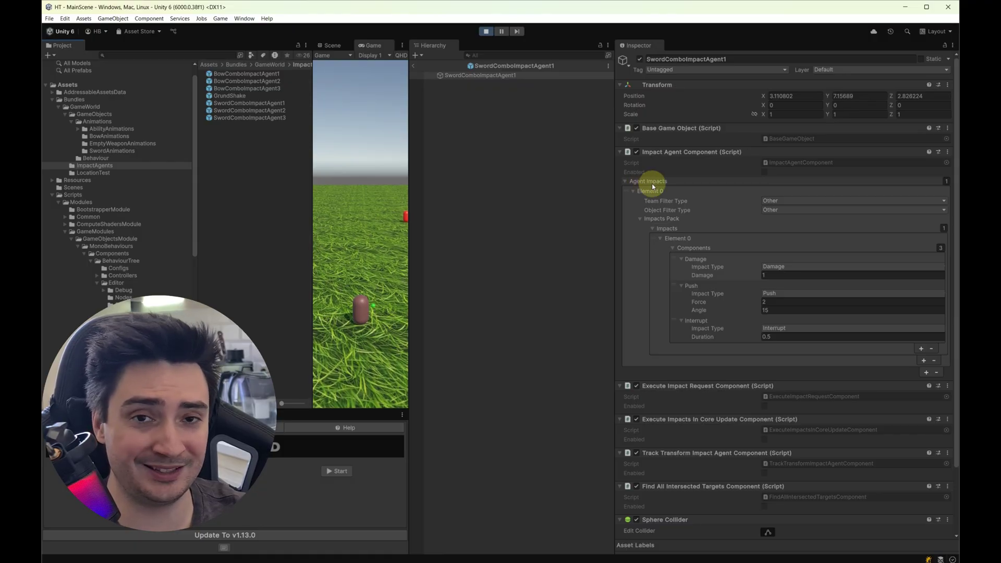
{"action": "left_click", "coordinate": [658, 192]}
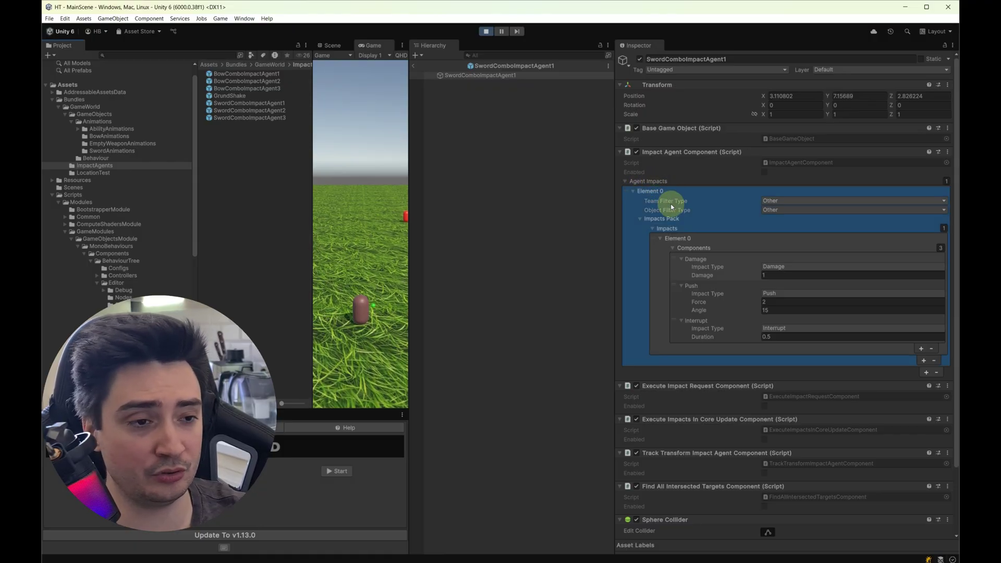
{"action": "left_click", "coordinate": [776, 202]}
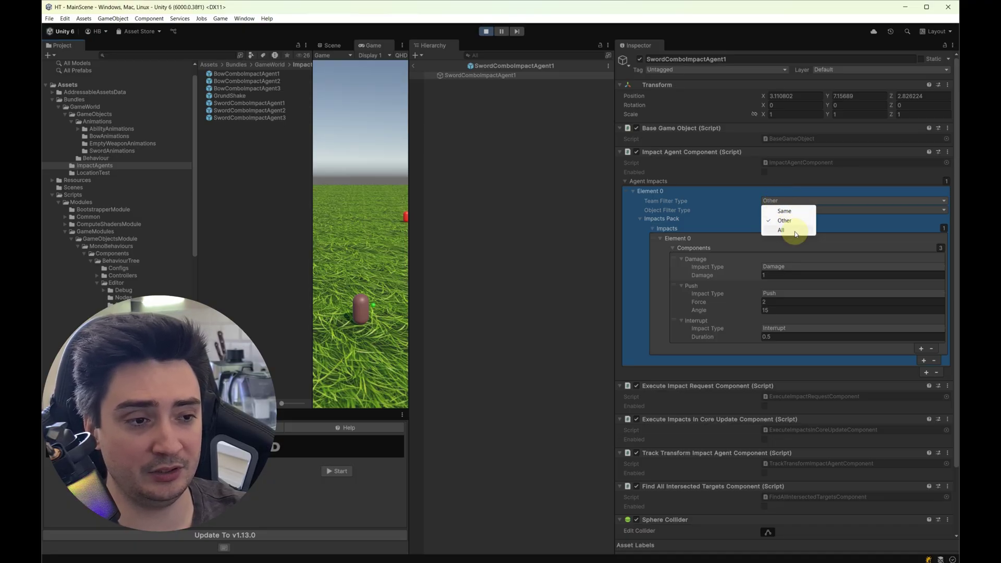
{"action": "left_click", "coordinate": [830, 200]}
{"action": "left_click", "coordinate": [830, 209]}
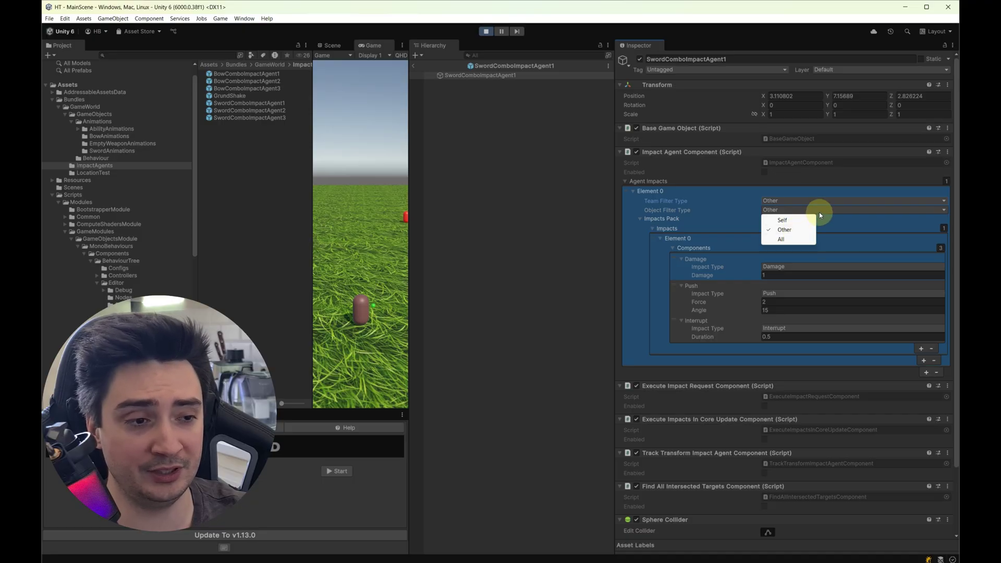
{"action": "right_click", "coordinate": [818, 212]}
{"action": "left_click", "coordinate": [662, 241]}
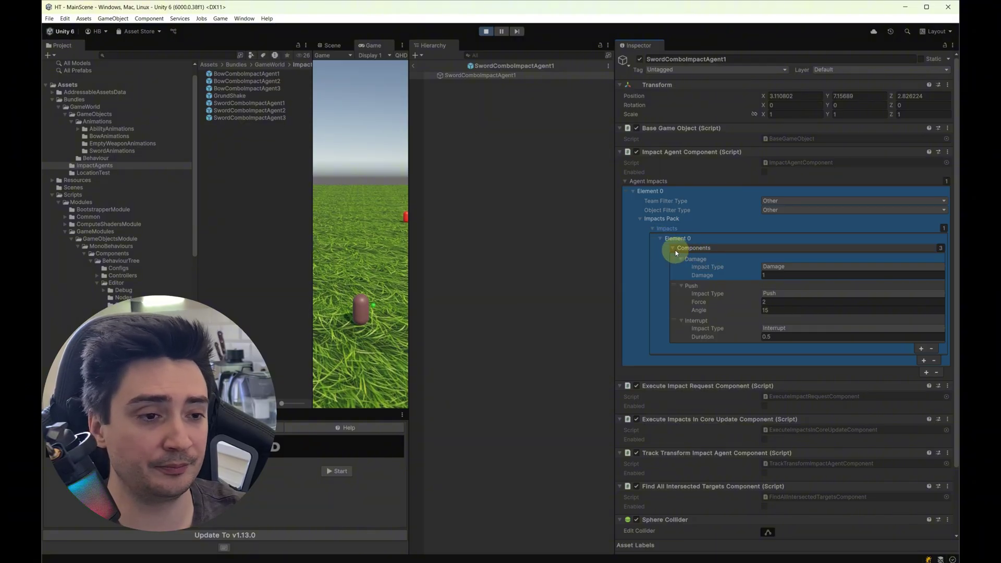
{"action": "left_click", "coordinate": [776, 275]}
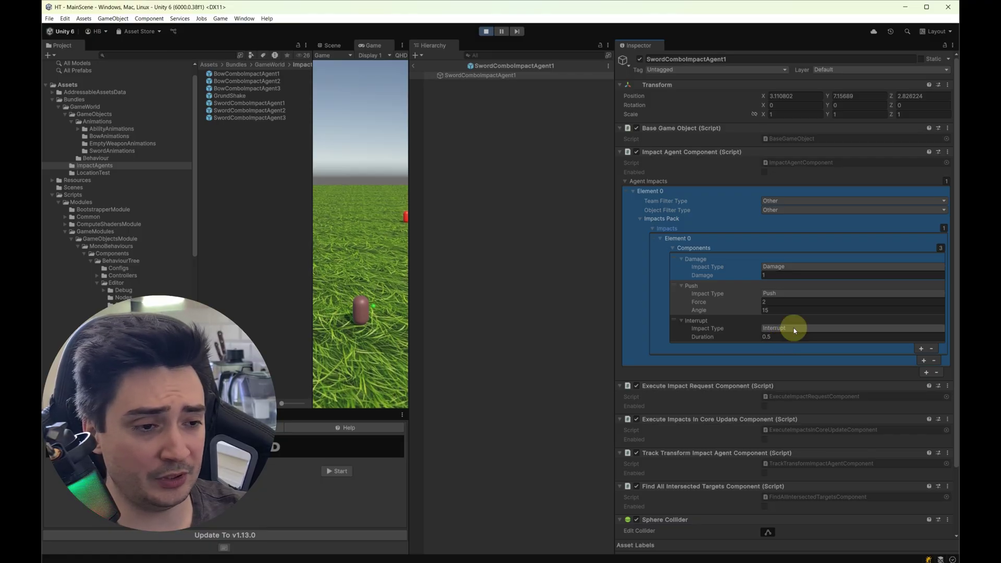
- Change the Interrupt impact's type to Preset, using the damage preset
{"action": "left_click", "coordinate": [793, 330]}
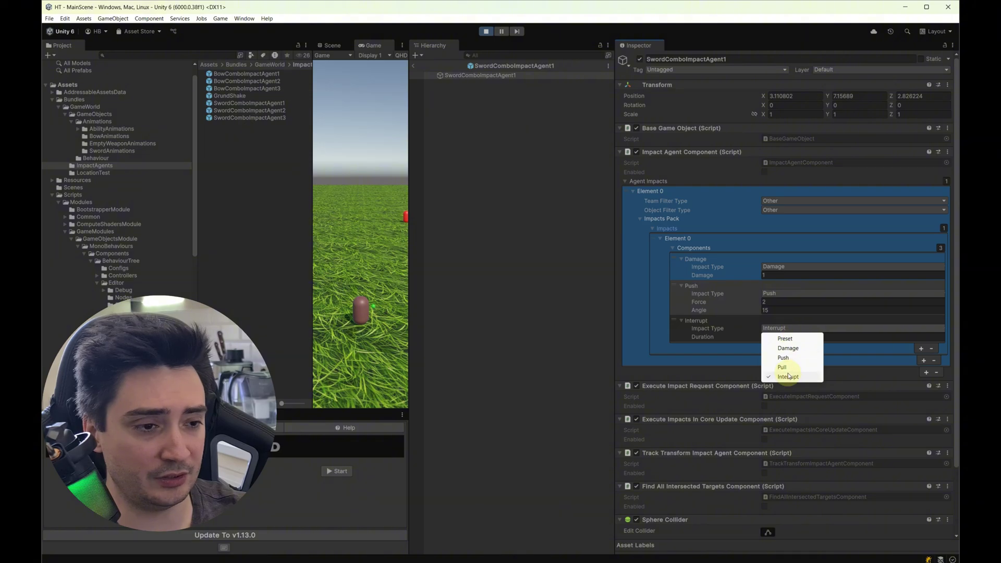
{"action": "left_click", "coordinate": [786, 368]}
{"action": "left_click", "coordinate": [783, 328]}
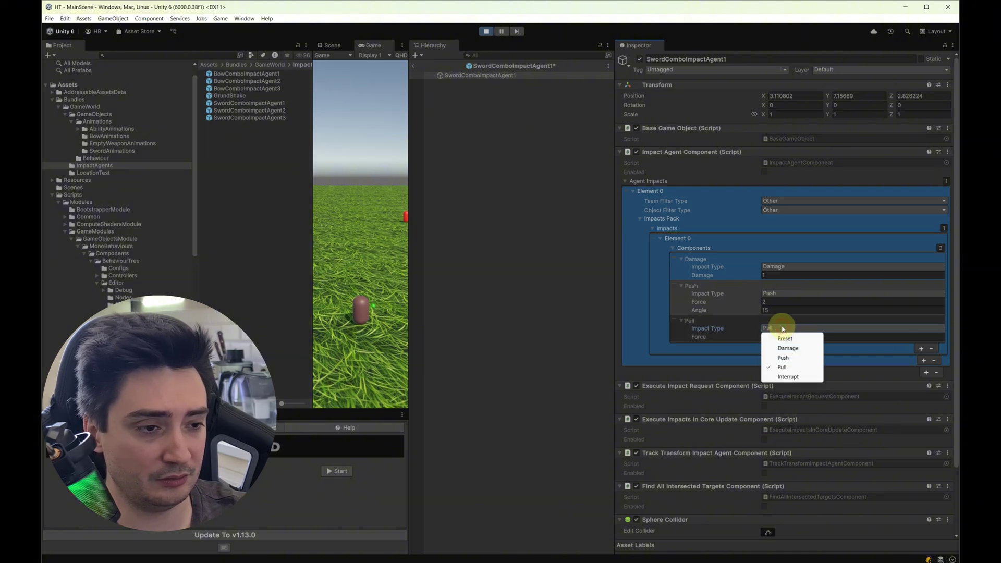
{"action": "left_click", "coordinate": [791, 339]}
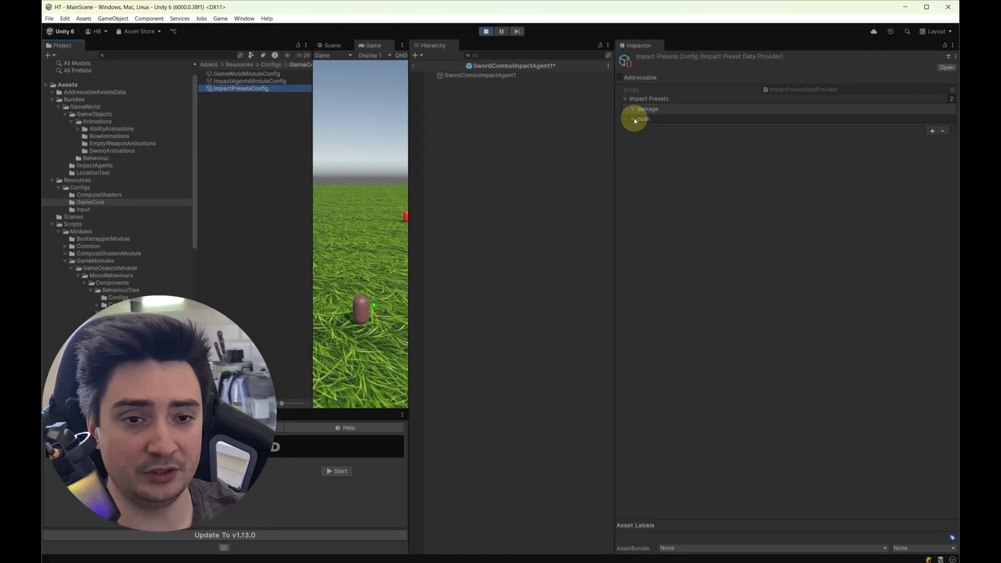
- Expand the damage and push presets in ImpactPresetsConfig to review their impacts
{"action": "left_click", "coordinate": [633, 109]}
{"action": "left_click", "coordinate": [649, 127]}
{"action": "left_click", "coordinate": [649, 163]}
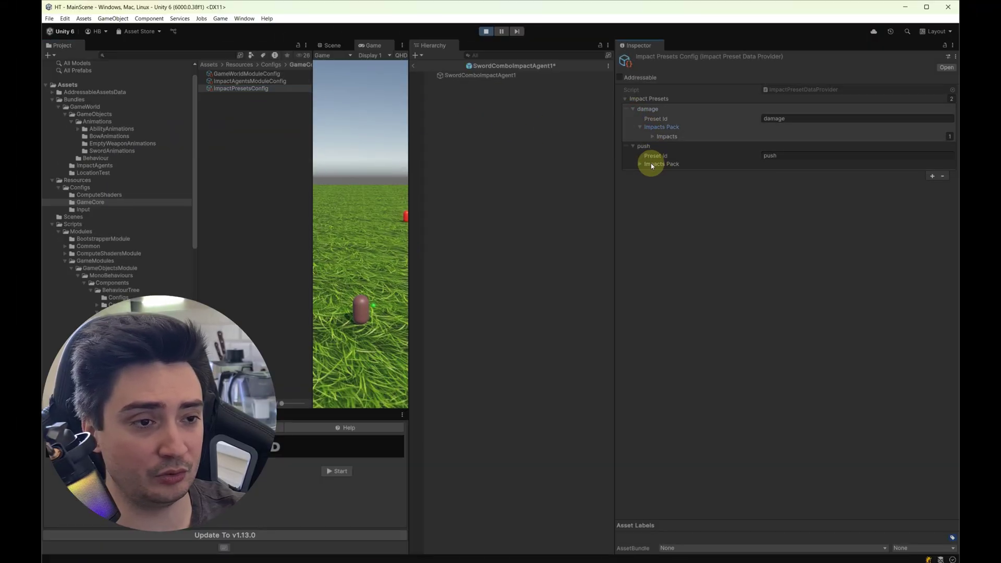
{"action": "left_click", "coordinate": [663, 137]}
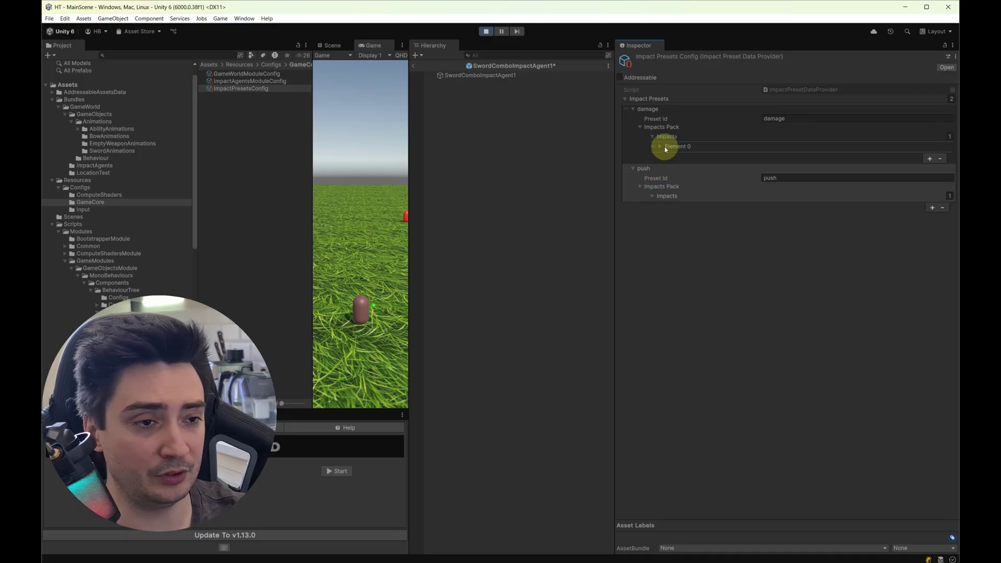
{"action": "left_click", "coordinate": [665, 148]}
{"action": "left_click", "coordinate": [679, 156]}
{"action": "left_click", "coordinate": [708, 169]}
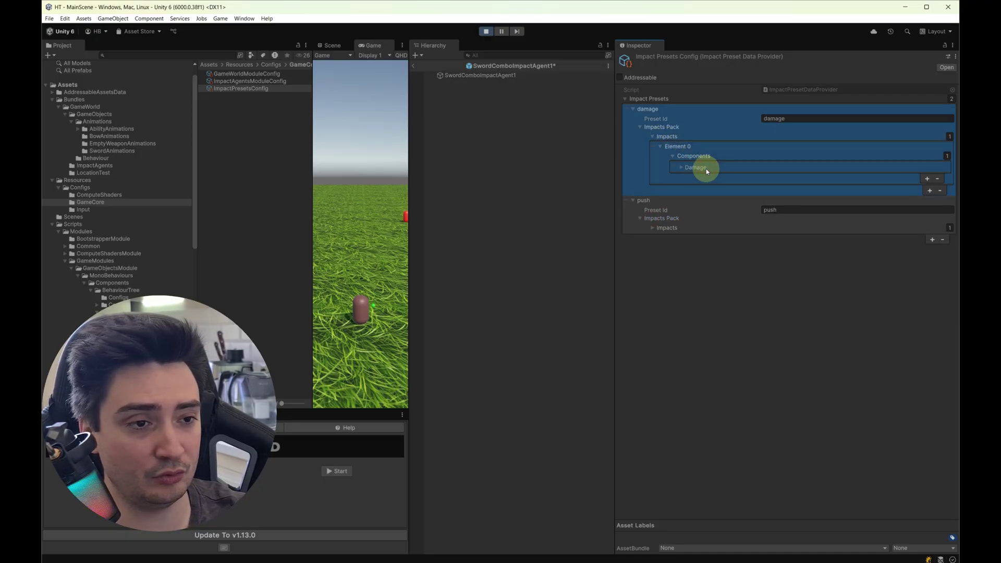
{"action": "left_click", "coordinate": [682, 169]}
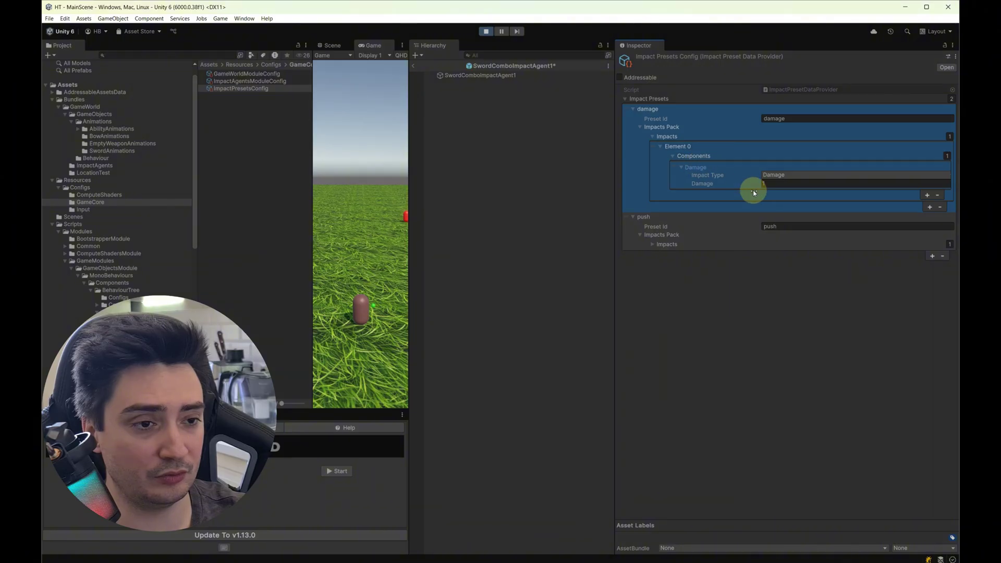
{"action": "left_click", "coordinate": [634, 217], "text": "alt"}
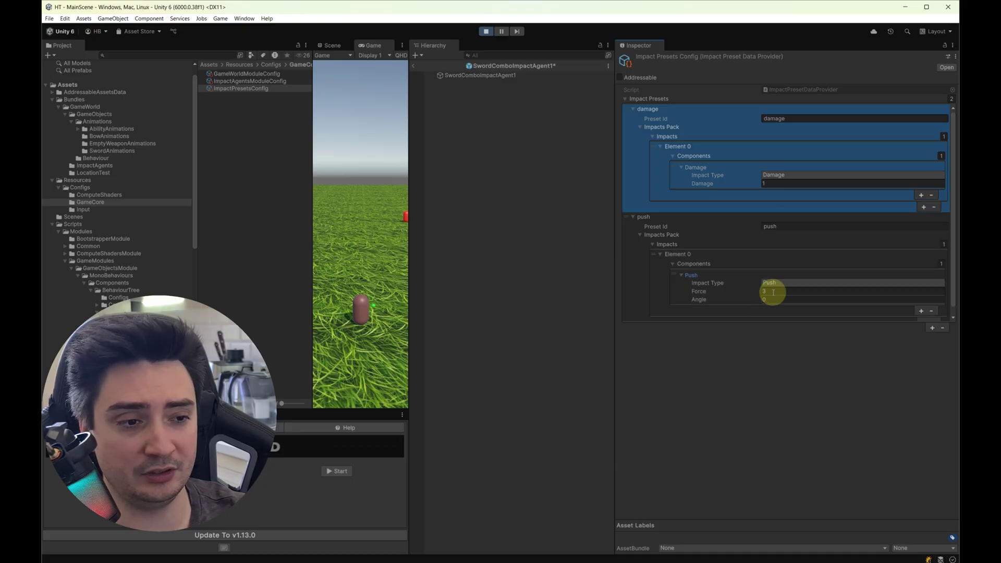
- Open ImpactAgentsModuleConfig and ping sword_combo_skill_1's SwordComboImpactAgent1 prefab
{"action": "left_click", "coordinate": [258, 86]}
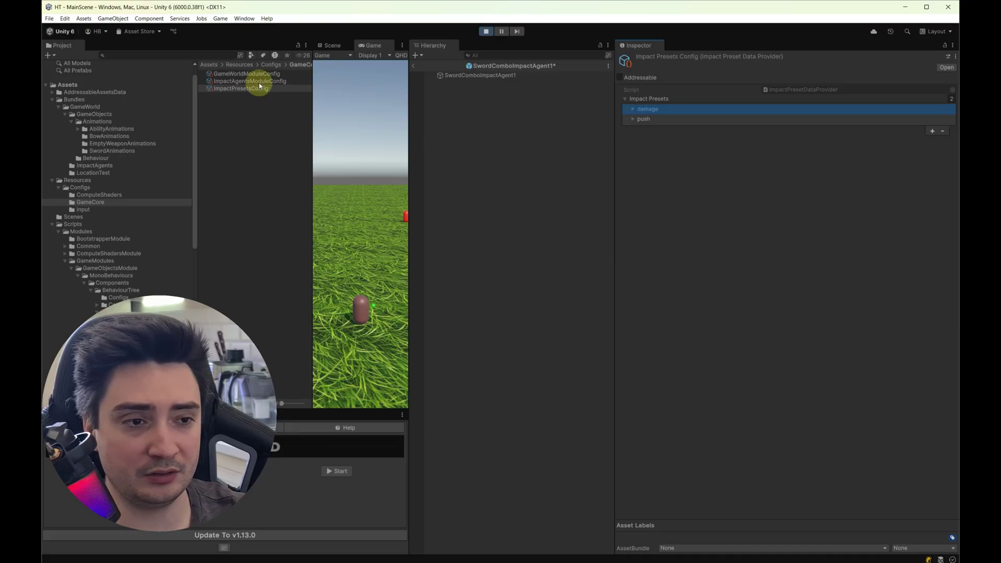
{"action": "left_click", "coordinate": [259, 82]}
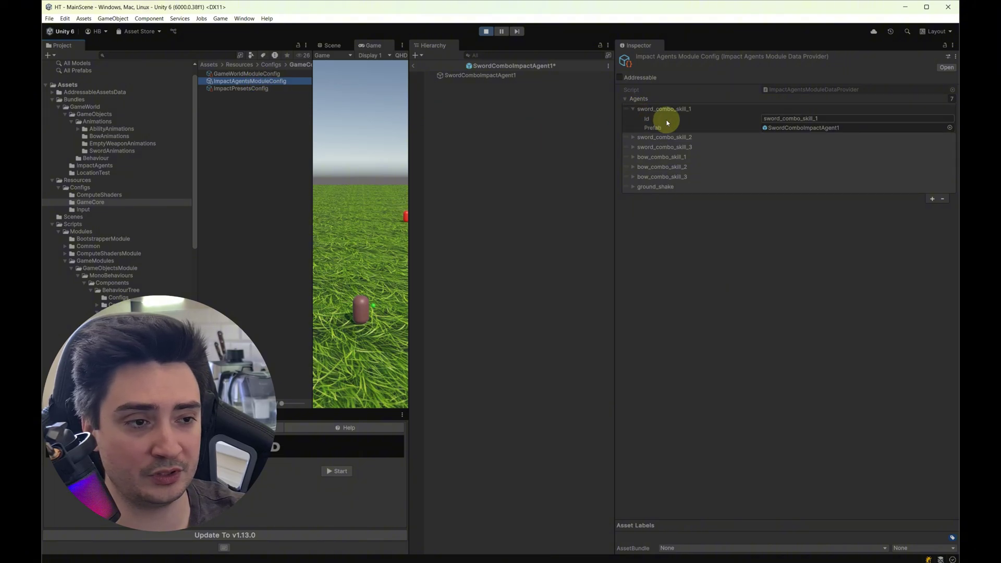
{"action": "left_click", "coordinate": [814, 118]}
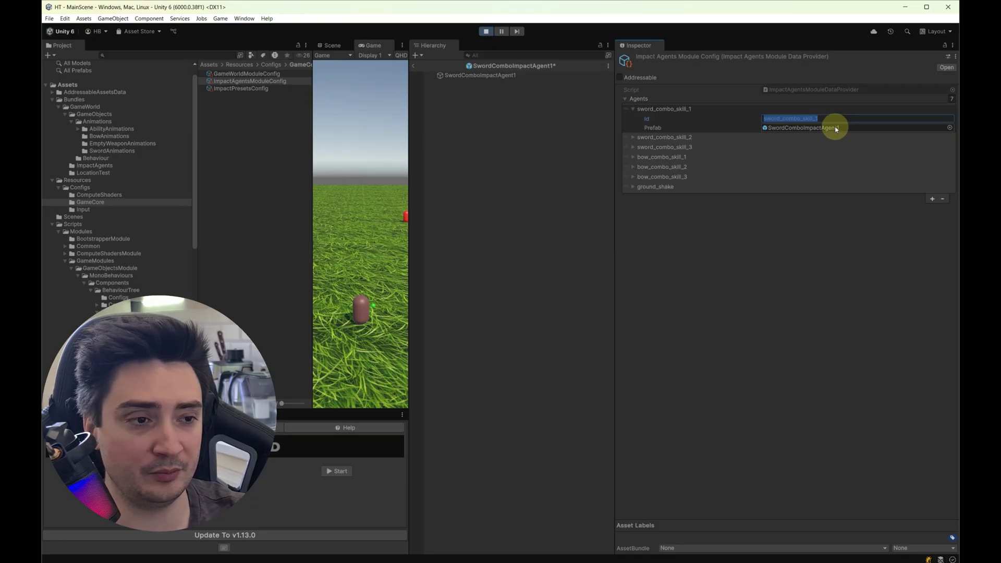
{"action": "left_click", "coordinate": [836, 129]}
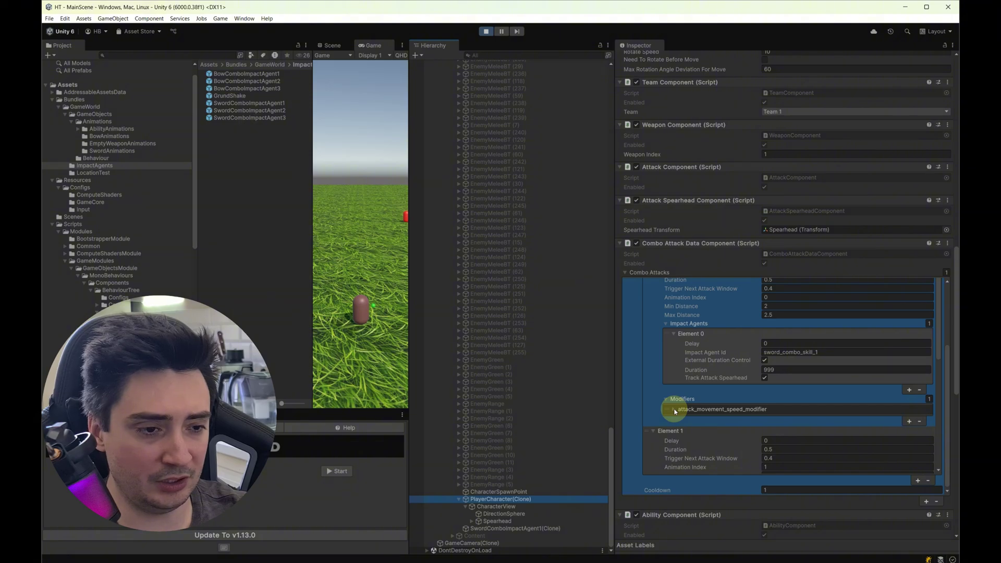
- Expand attack_movement_speed_modifier and confirm its type, Speed value type and 0.5 value
{"action": "left_click", "coordinate": [674, 409]}
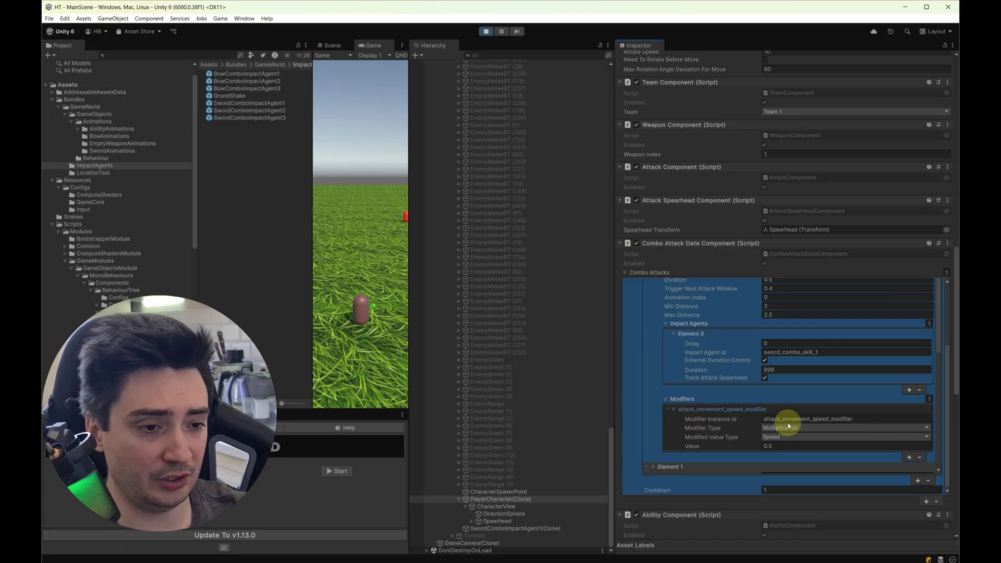
{"action": "scroll", "coordinate": [797, 418], "scroll_direction": "up", "scroll_amount": 3}
{"action": "scroll", "coordinate": [797, 417], "scroll_direction": "up", "scroll_amount": 2}
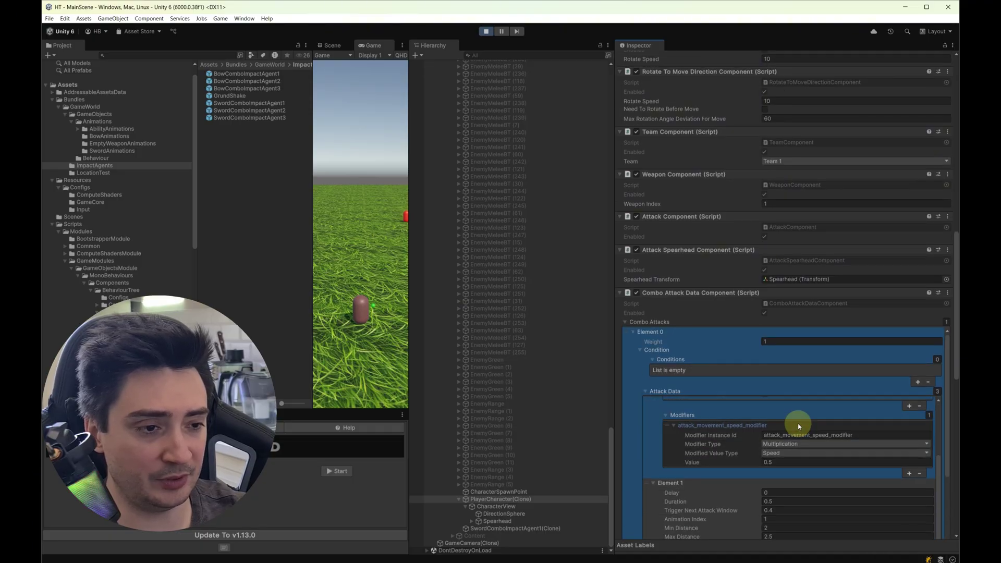
{"action": "scroll", "coordinate": [793, 418], "scroll_direction": "down", "scroll_amount": 3}
{"action": "scroll", "coordinate": [917, 267], "scroll_direction": "down", "scroll_amount": 2}
{"action": "scroll", "coordinate": [864, 361], "scroll_direction": "up", "scroll_amount": 1}
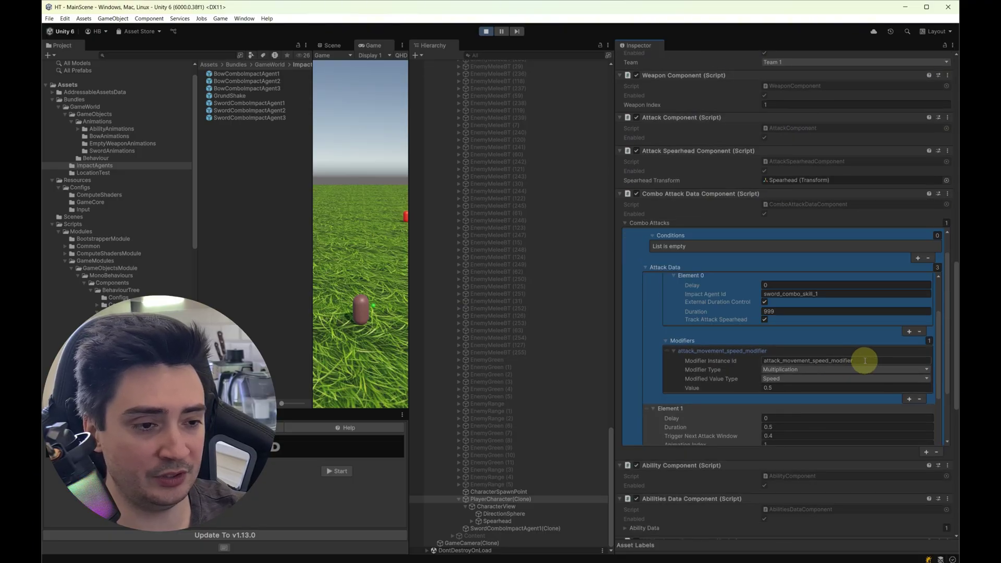
{"action": "left_click_drag", "start_coordinate": [865, 360], "coordinate": [786, 370]}
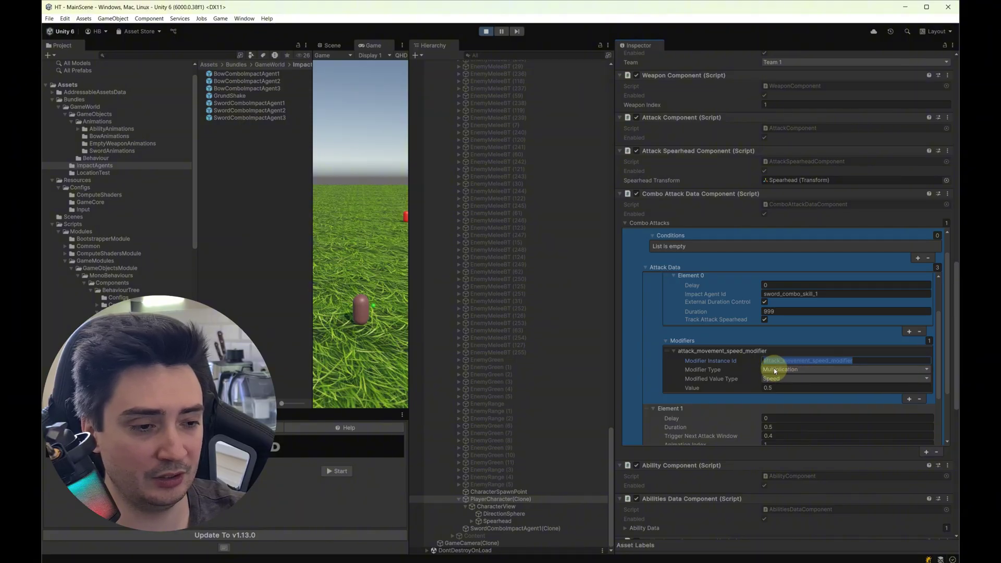
{"action": "left_click", "coordinate": [776, 369]}
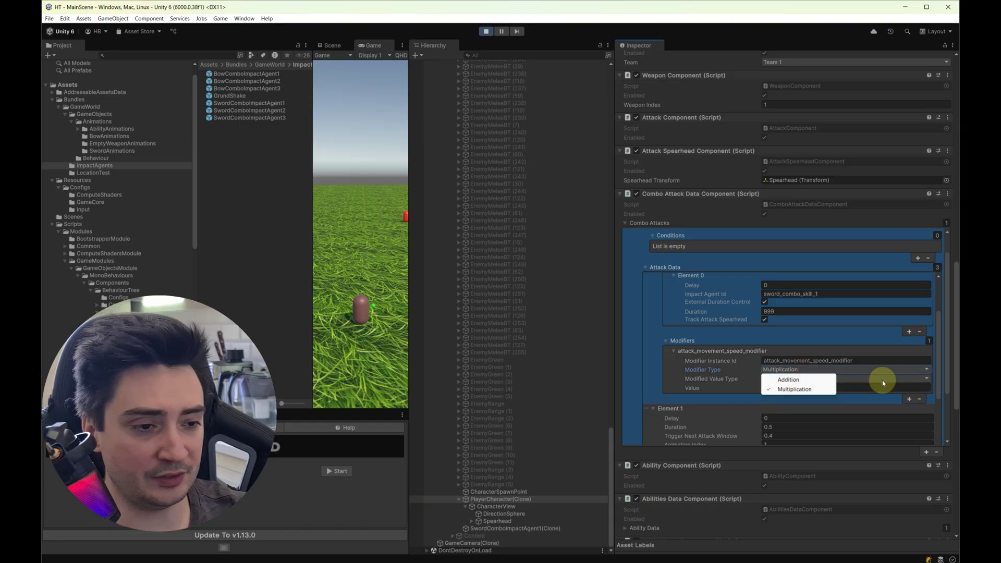
{"action": "right_click", "coordinate": [849, 368]}
{"action": "left_click", "coordinate": [789, 381]}
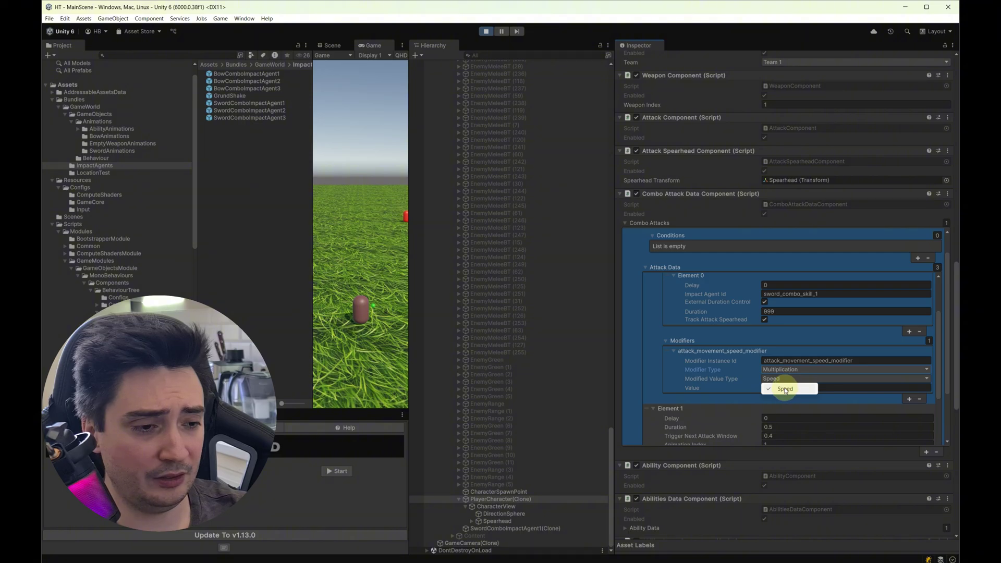
{"action": "left_click", "coordinate": [835, 386]}
{"action": "type", "text": "0.5"}
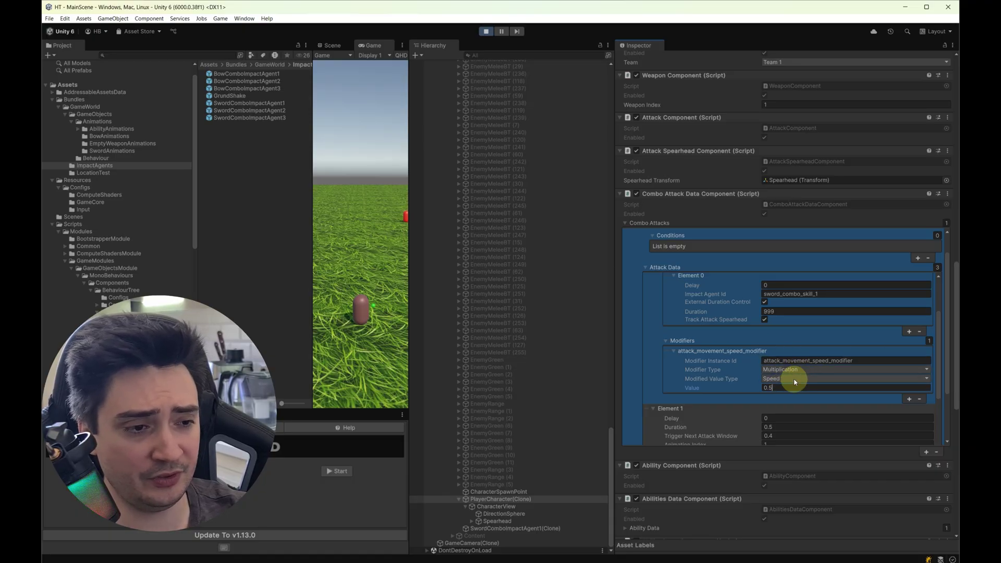
{"action": "left_click", "coordinate": [878, 359]}
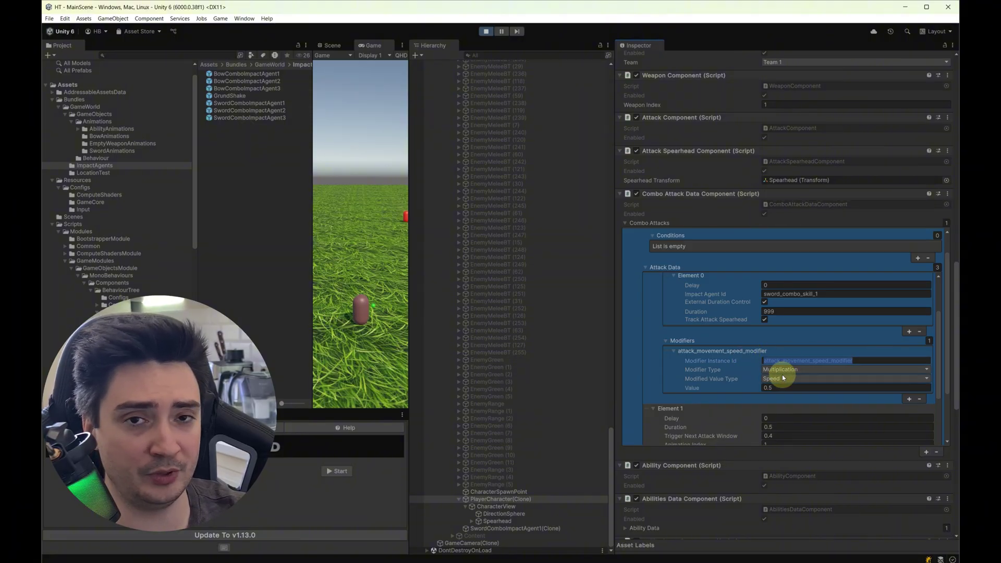
- Collapse the attack details so only Attack Data Elements 0–2 remain listed
{"action": "scroll", "coordinate": [648, 331], "scroll_direction": "up", "scroll_amount": 3}
{"action": "left_click", "coordinate": [653, 329]}
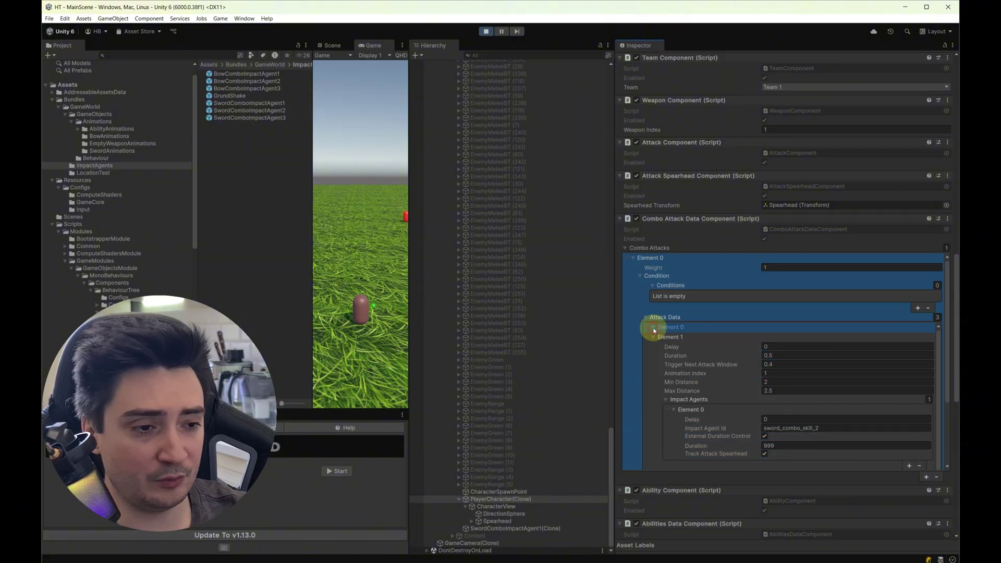
{"action": "scroll", "coordinate": [781, 353], "scroll_direction": "down", "scroll_amount": 1}
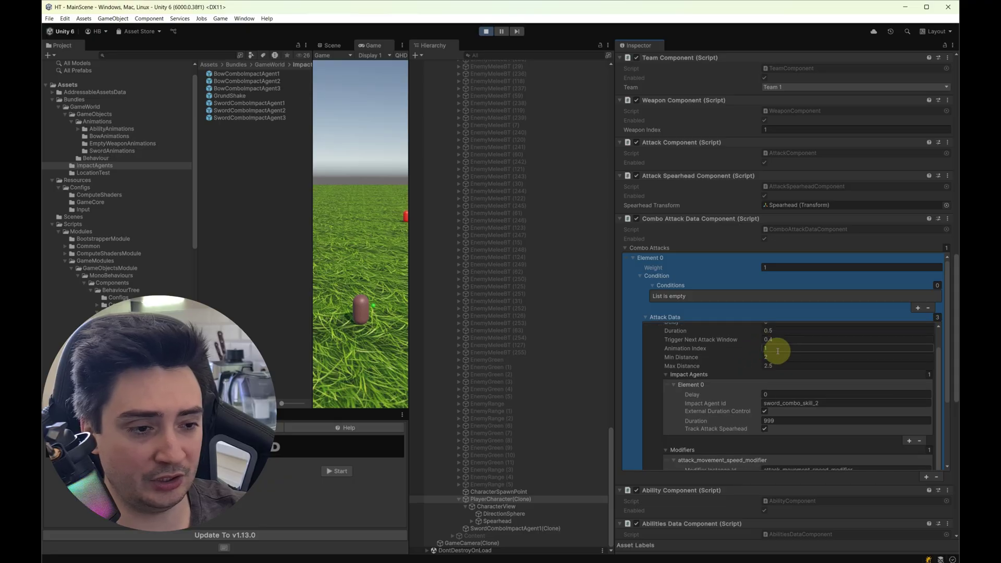
{"action": "scroll", "coordinate": [777, 348], "scroll_direction": "up", "scroll_amount": 1}
{"action": "left_click_drag", "start_coordinate": [937, 339], "coordinate": [938, 402]}
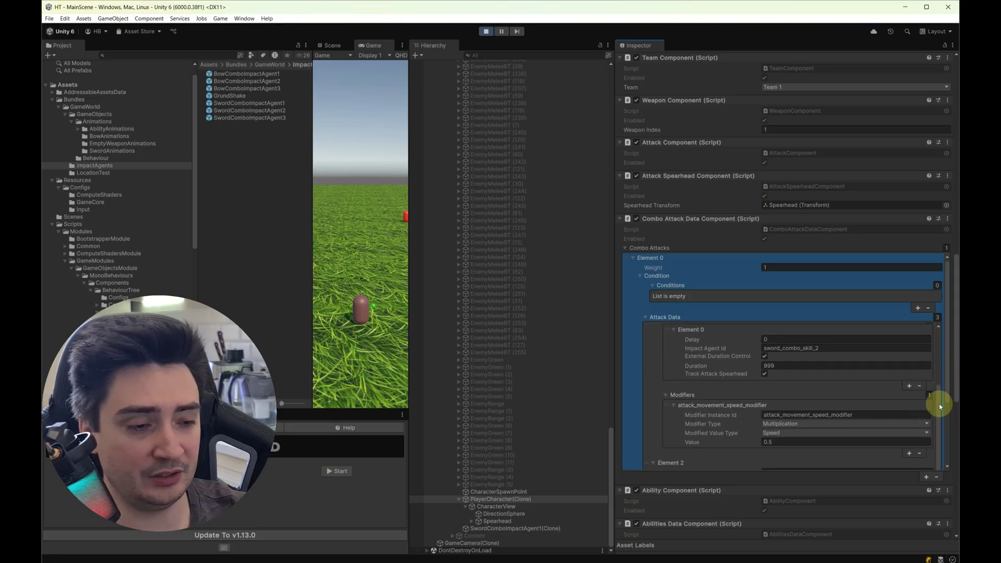
{"action": "left_click", "coordinate": [664, 279]}
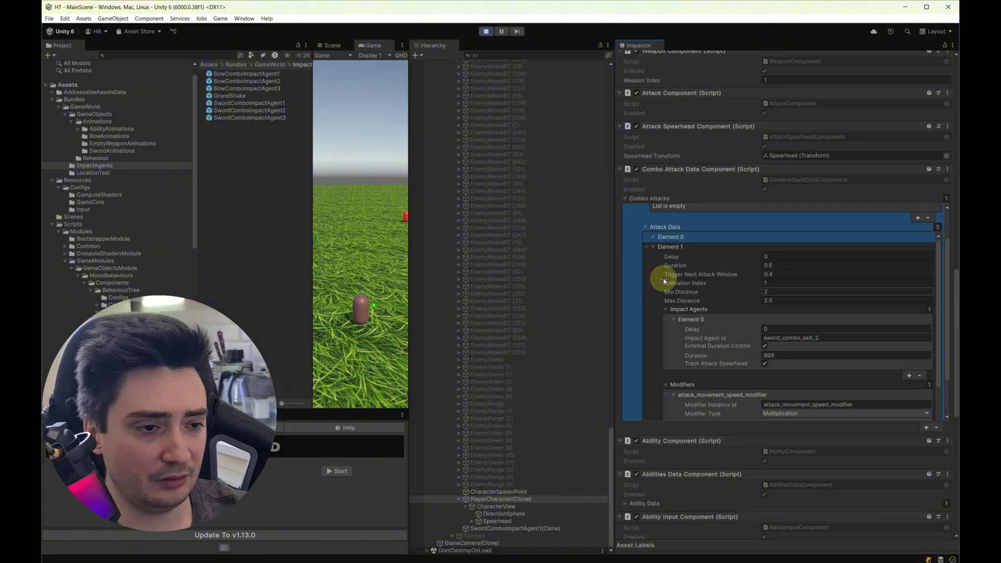
{"action": "left_click", "coordinate": [654, 253]}
{"action": "left_click", "coordinate": [653, 298]}
{"action": "left_click", "coordinate": [653, 297]}
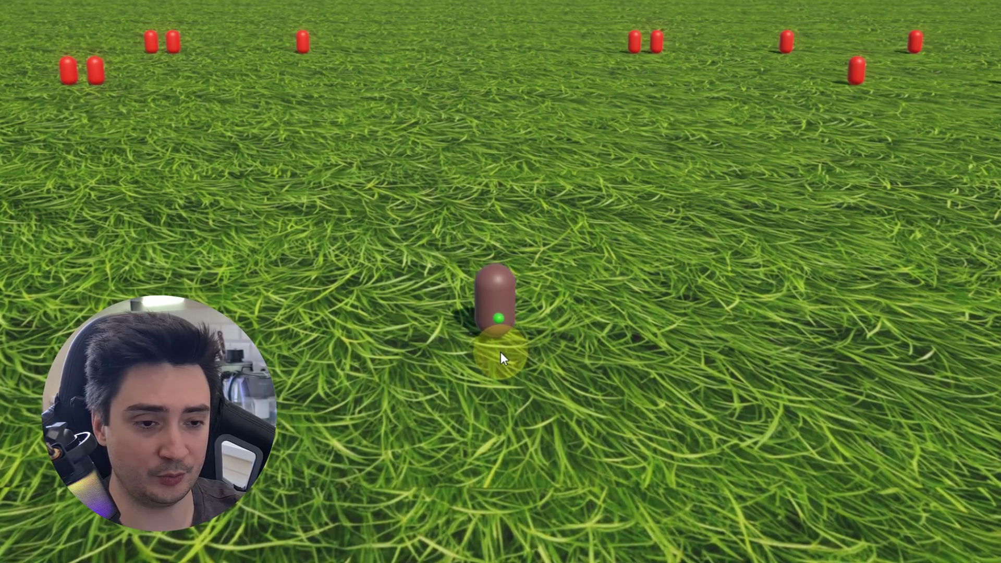
- In Play mode, attack toward the spot beside the character
{"action": "left_click", "coordinate": [500, 353]}
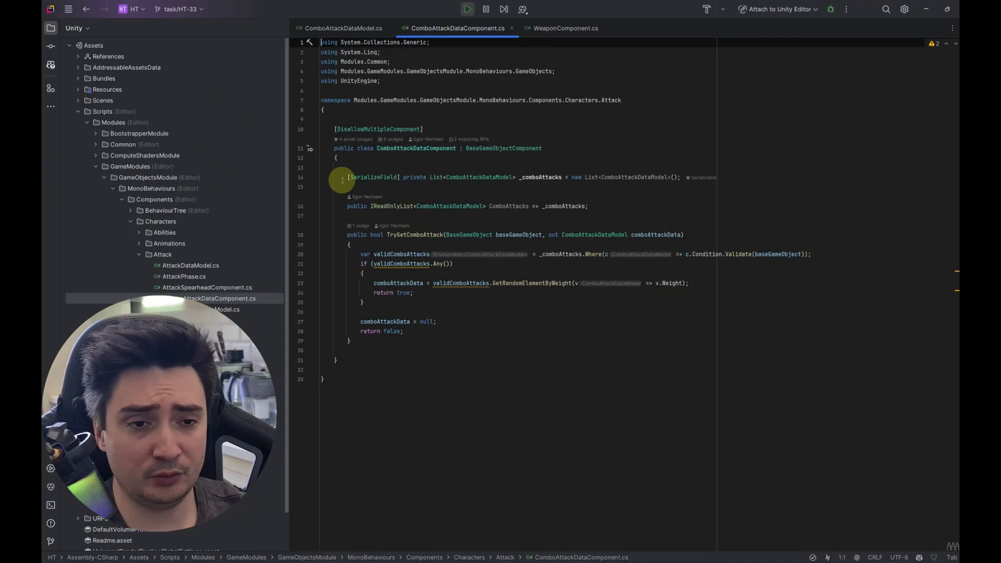
- Read ComboAttackDataComponent's _comboAttacks field, ComboAttacks property and weighted random combo pick
{"action": "left_click", "coordinate": [347, 177]}
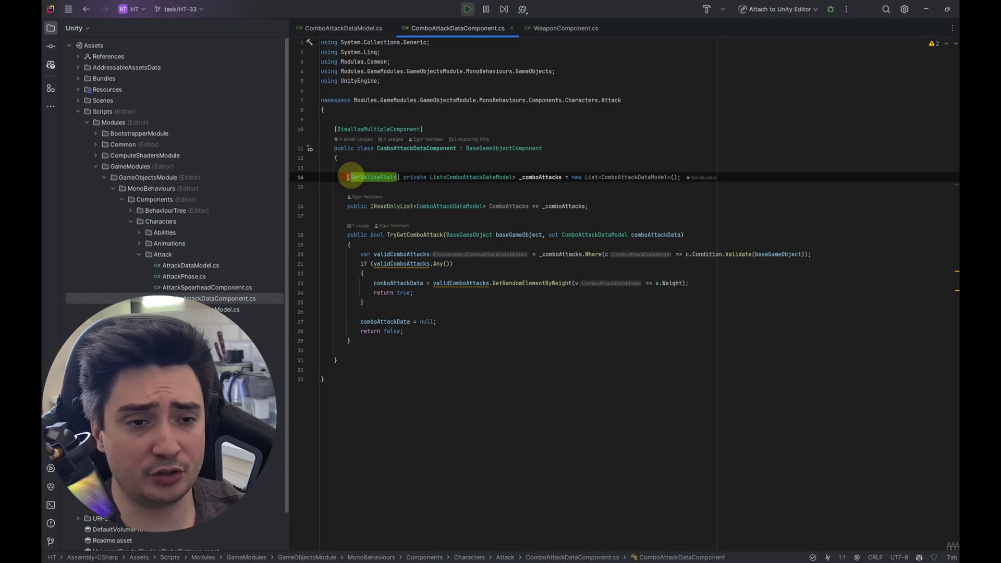
{"action": "left_click_drag", "start_coordinate": [347, 177], "coordinate": [683, 178]}
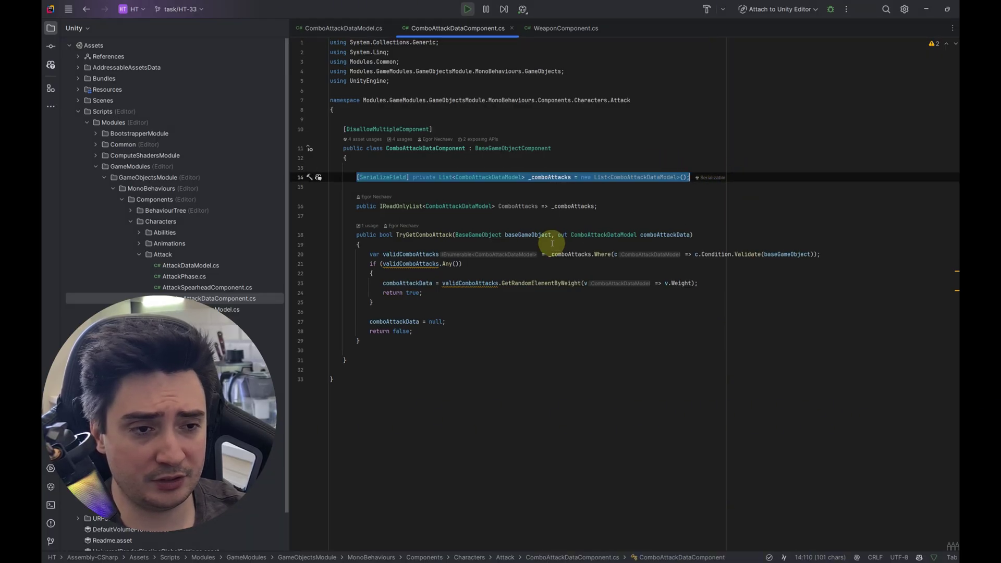
{"action": "left_click_drag", "start_coordinate": [357, 205], "coordinate": [608, 204]}
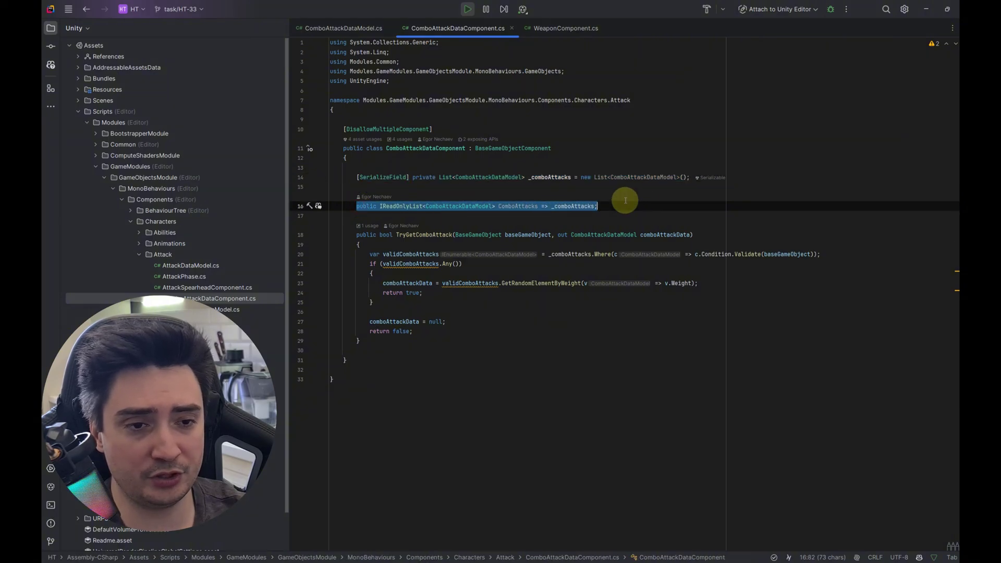
{"action": "left_click", "coordinate": [610, 215]}
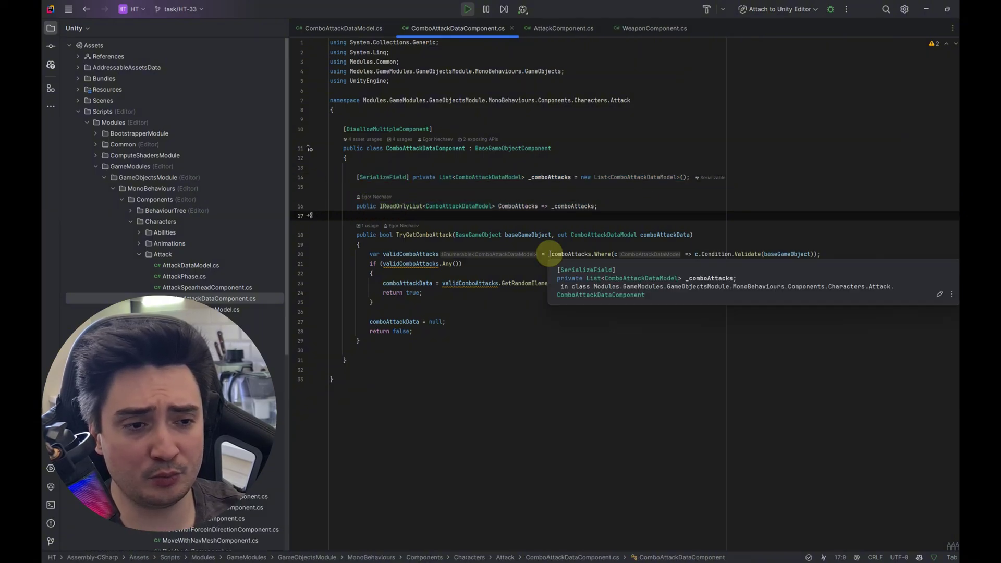
{"action": "left_click_drag", "start_coordinate": [549, 255], "coordinate": [820, 253]}
{"action": "key", "text": "Up"}
{"action": "key", "text": "Up"}
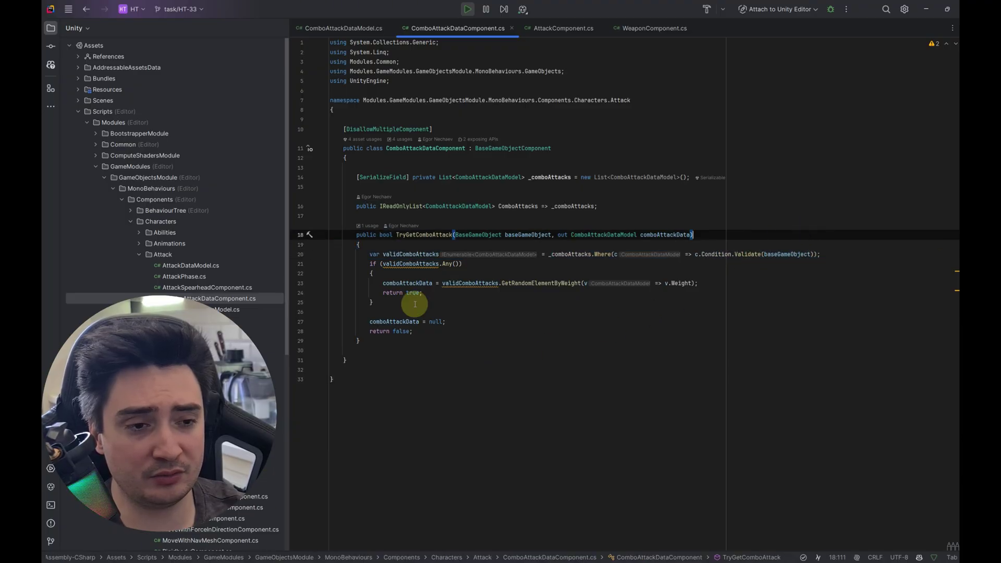
{"action": "left_click_drag", "start_coordinate": [371, 273], "coordinate": [701, 283]}
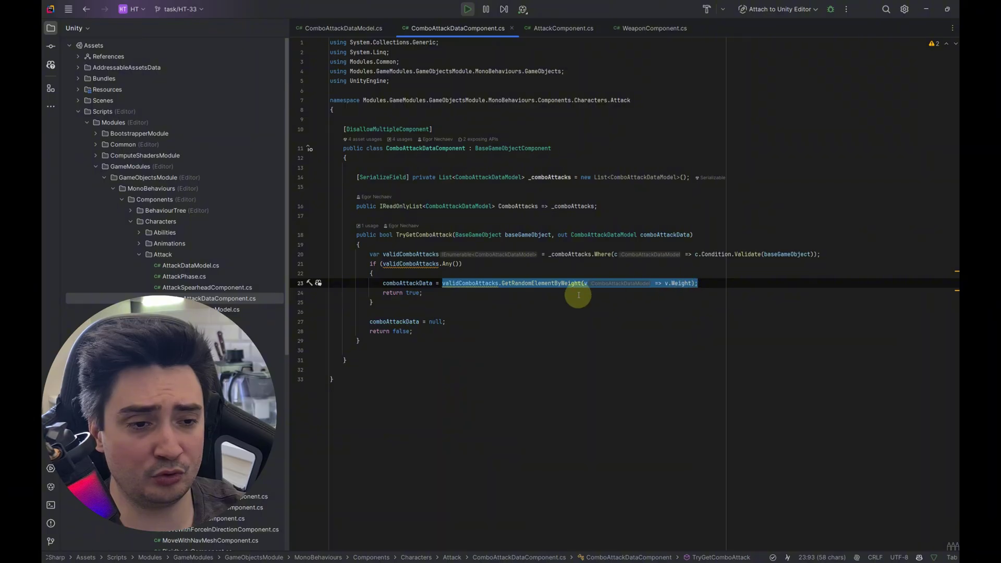
- Review ComboAttackDataModel's _weight, _condition and _attackData fields
{"action": "double_click", "coordinate": [226, 310]}
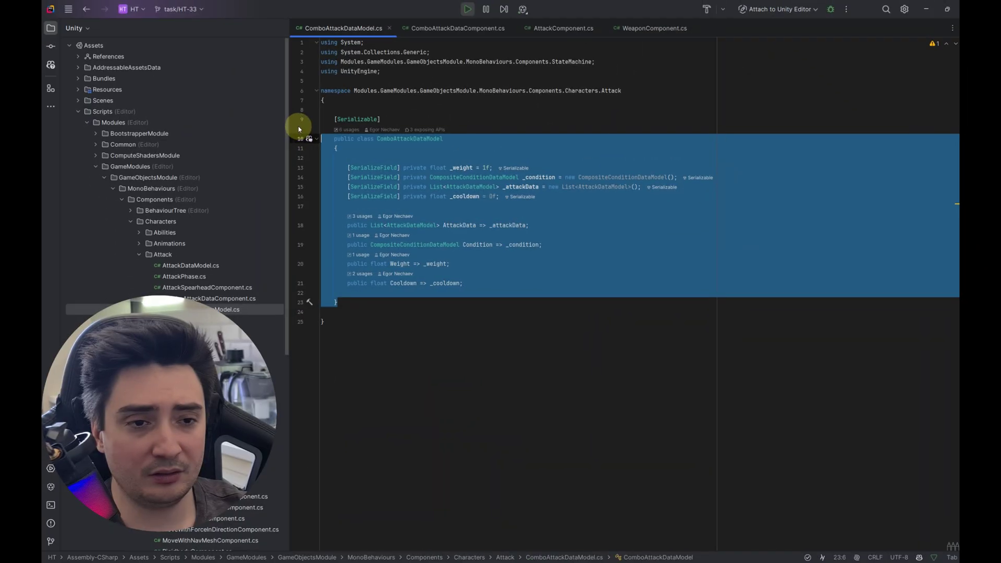
{"action": "left_click", "coordinate": [558, 123]}
{"action": "left_click_drag", "start_coordinate": [441, 167], "coordinate": [503, 167]}
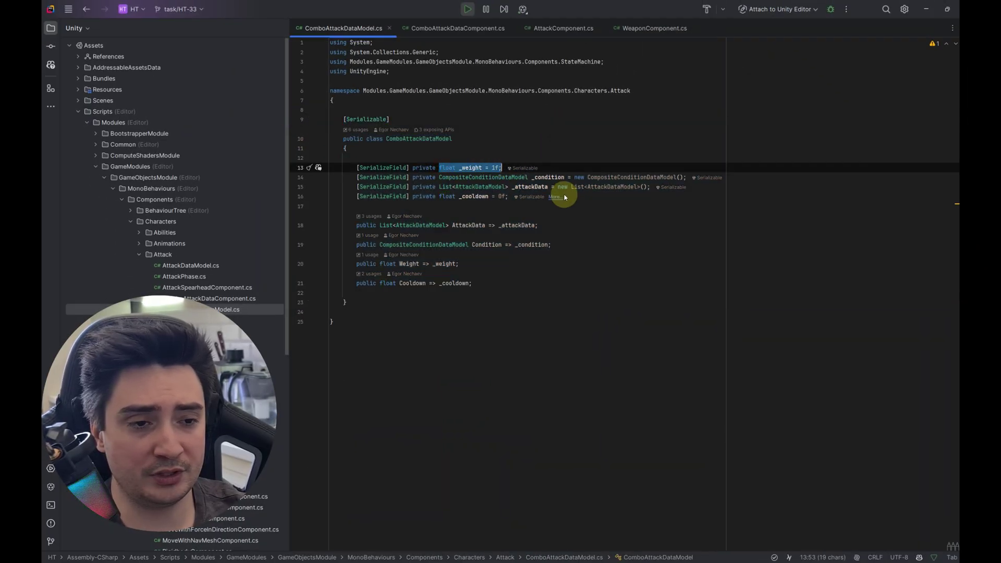
{"action": "left_click_drag", "start_coordinate": [438, 177], "coordinate": [555, 178]}
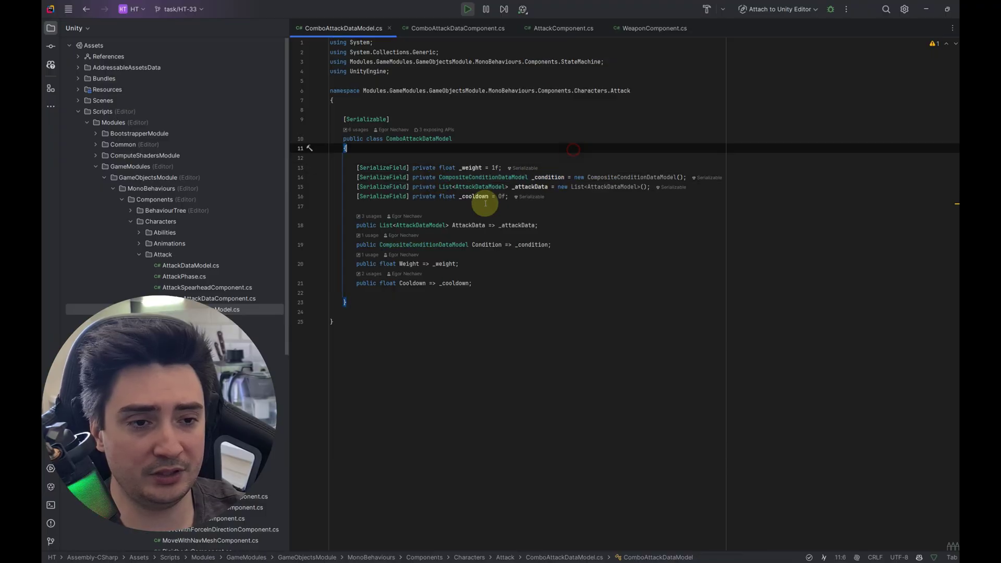
{"action": "left_click_drag", "start_coordinate": [441, 187], "coordinate": [561, 186]}
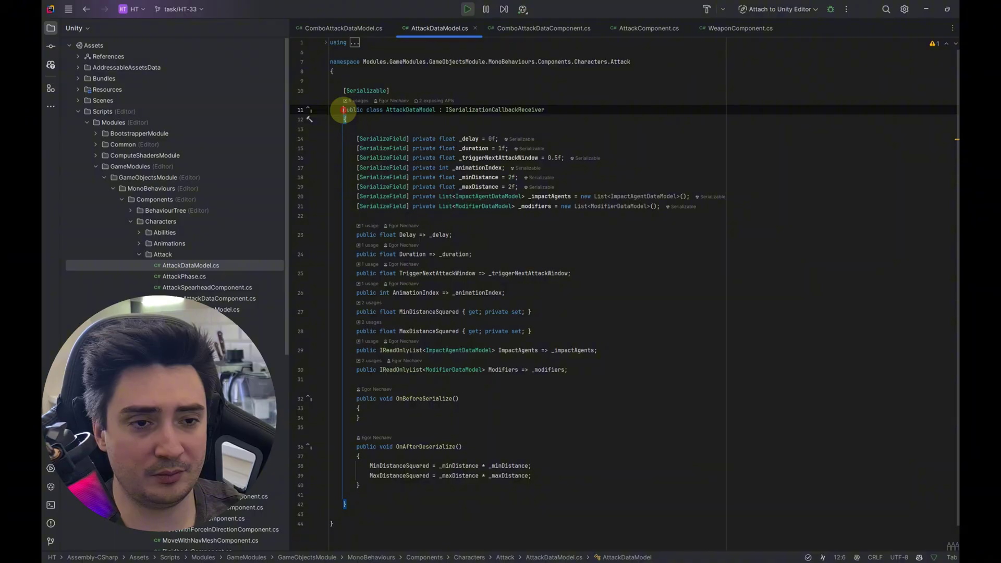
- Review AttackDataModel's _delay, _duration, _animationIndex, impact agent and modifier lists
{"action": "left_click_drag", "start_coordinate": [344, 110], "coordinate": [436, 498]}
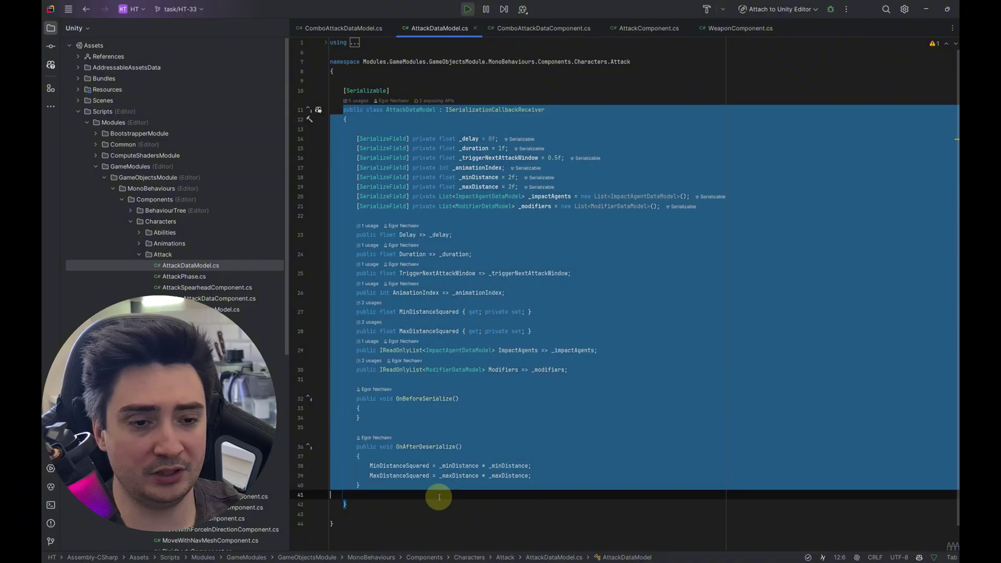
{"action": "left_click", "coordinate": [643, 278]}
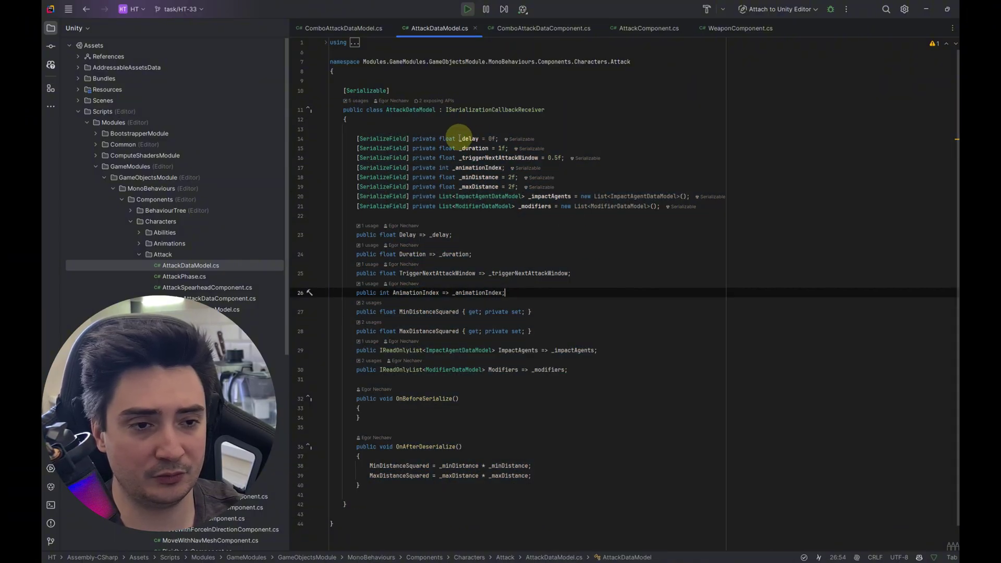
{"action": "left_click", "coordinate": [459, 139]}
{"action": "left_click", "coordinate": [485, 109]}
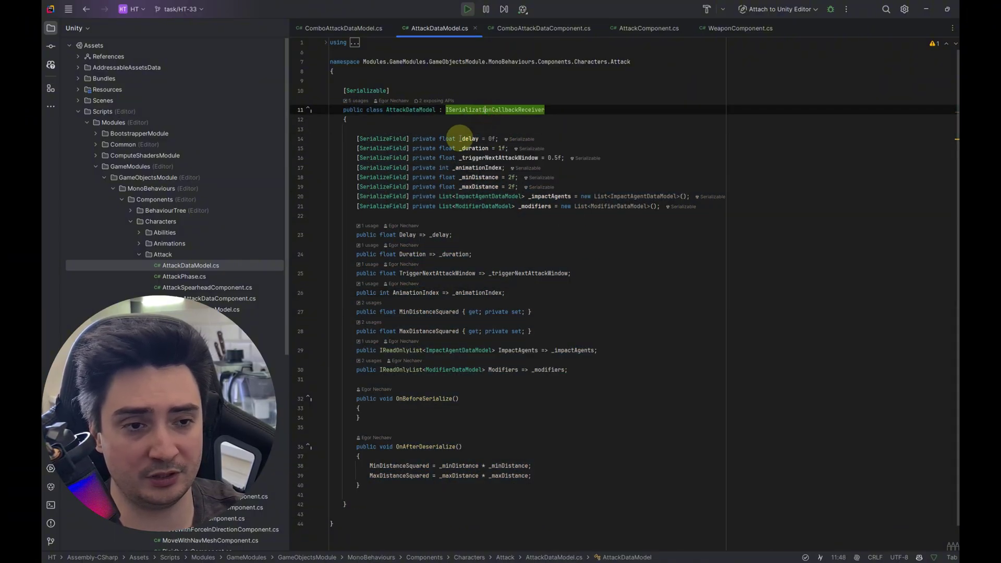
{"action": "left_click_drag", "start_coordinate": [459, 148], "coordinate": [561, 158]}
{"action": "left_click", "coordinate": [578, 120]}
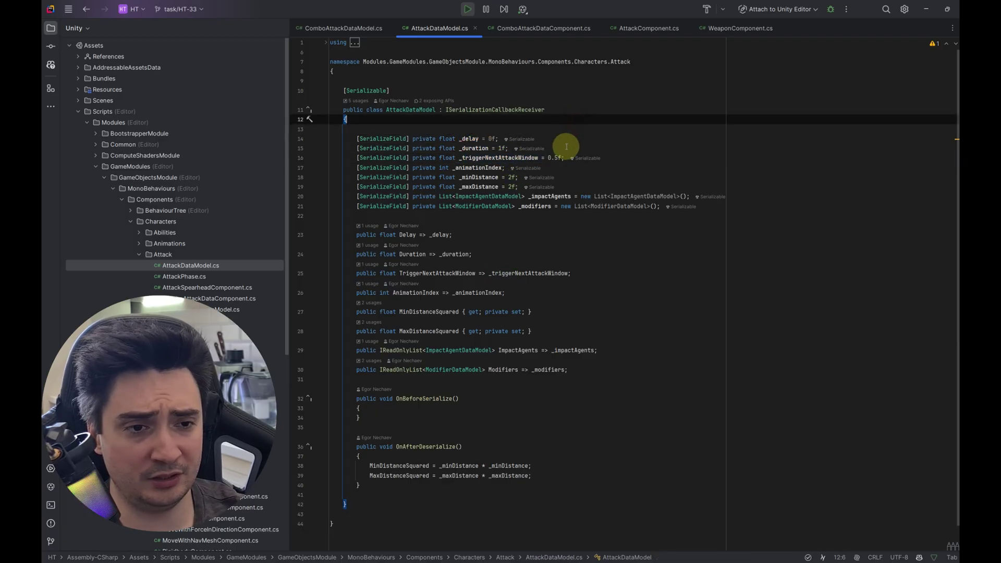
{"action": "left_click_drag", "start_coordinate": [465, 168], "coordinate": [504, 168]}
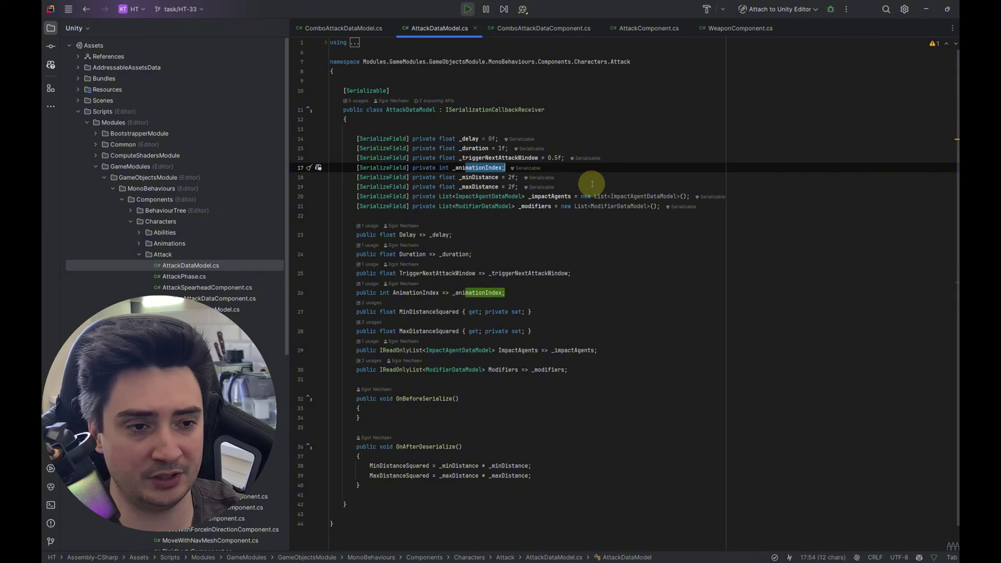
{"action": "key", "text": "Escape"}
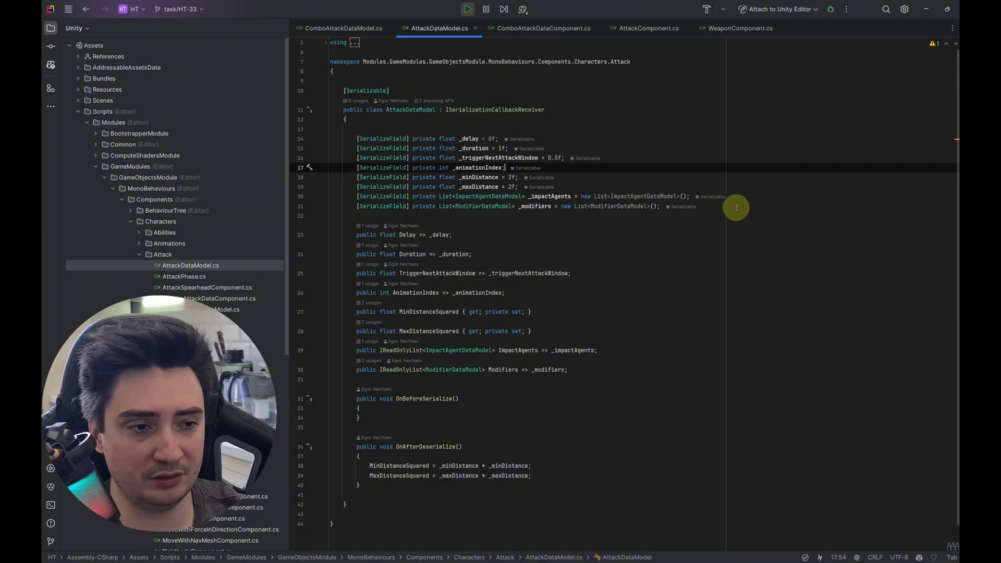
{"action": "left_click_drag", "start_coordinate": [735, 205], "coordinate": [417, 196]}
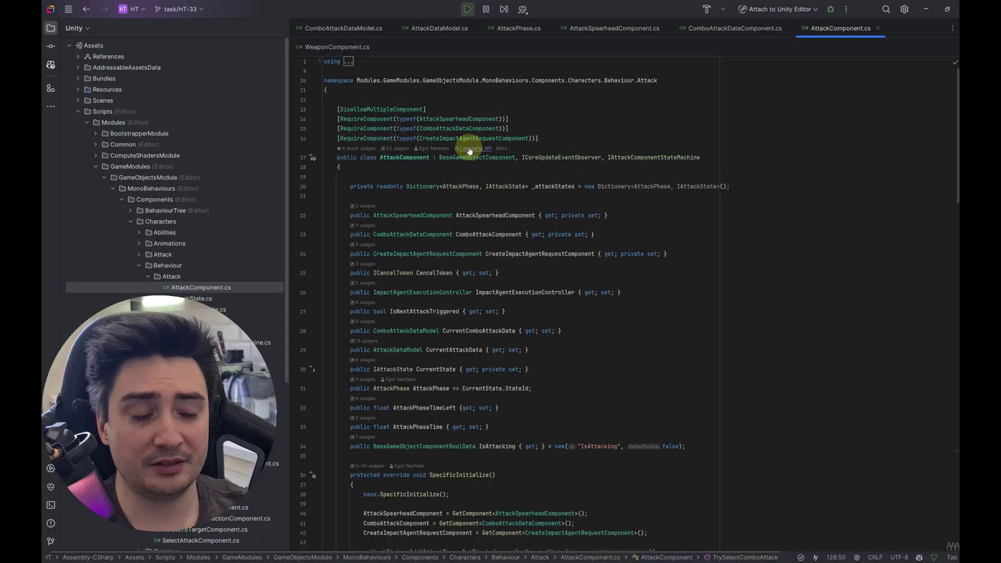
- Trace IAttackComponentStateMachine to ISimpleStateMachine and its CurrentState and ChangeState members
{"action": "left_click", "coordinate": [382, 159]}
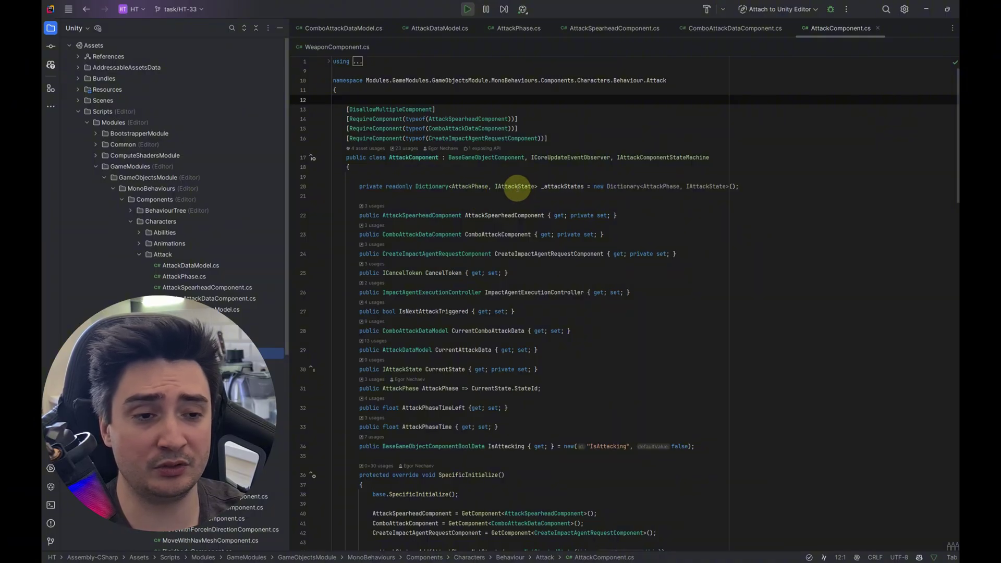
{"action": "mouse_move", "coordinate": [518, 187]}
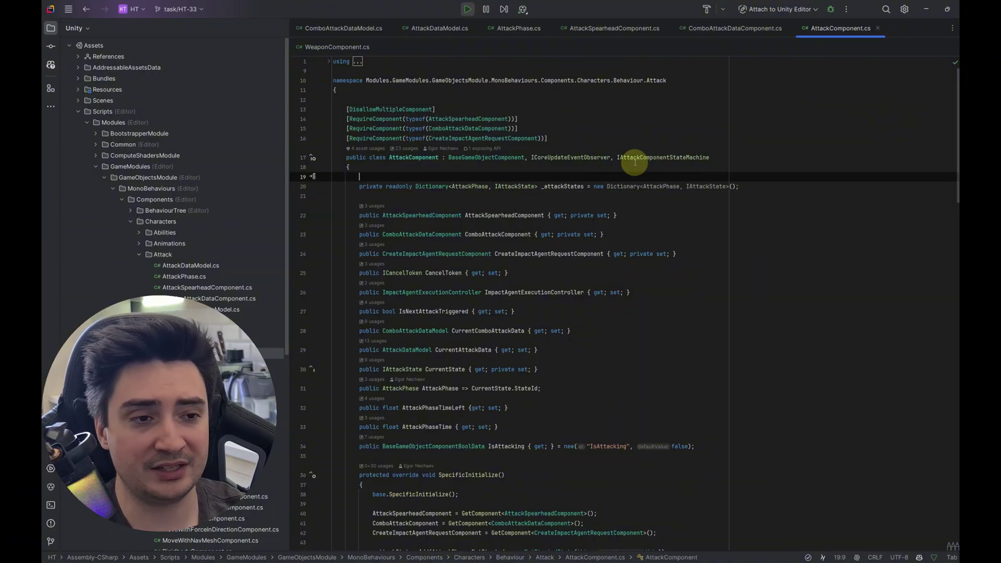
{"action": "left_click", "coordinate": [617, 157]}
{"action": "left_click_drag", "start_coordinate": [618, 157], "coordinate": [732, 156]}
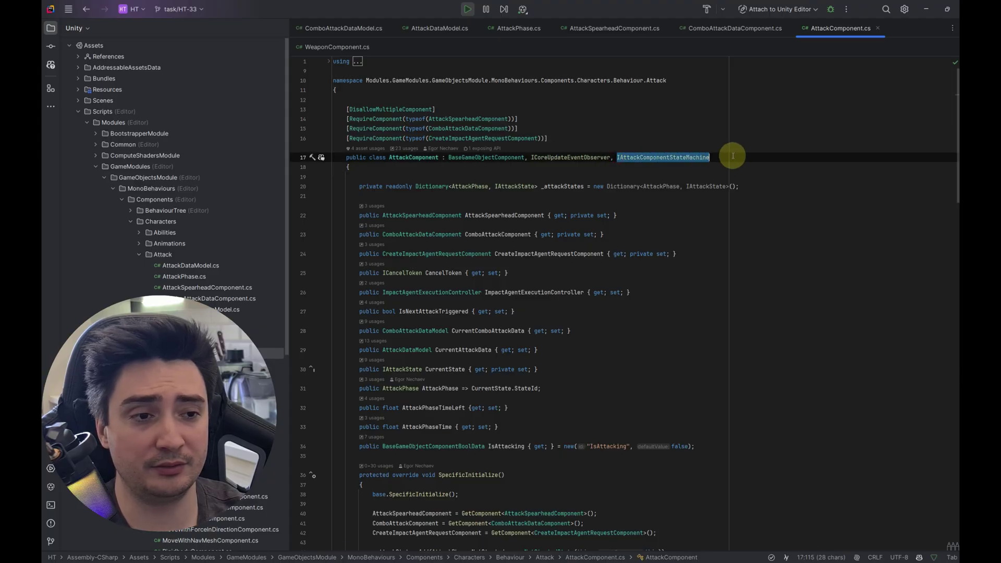
{"action": "key", "text": "ctrl+b"}
{"action": "key", "text": "ctrl+u"}
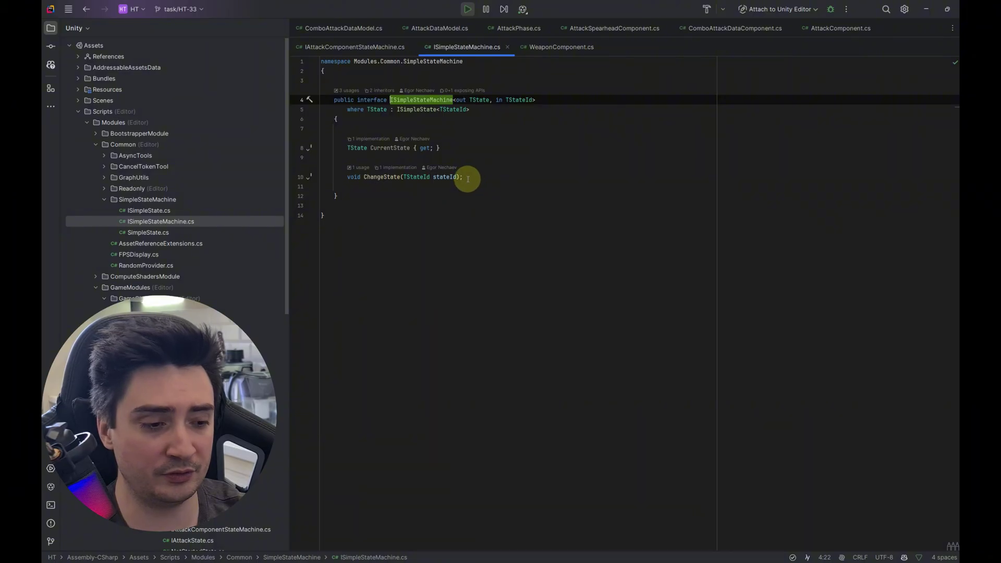
{"action": "mouse_move", "coordinate": [355, 147]}
{"action": "left_mouse_down"}
{"action": "mouse_move", "coordinate": [503, 177]}
{"action": "mouse_move", "coordinate": [358, 178]}
{"action": "left_mouse_up"}
{"action": "left_click", "coordinate": [464, 146]}
{"action": "left_click", "coordinate": [543, 132]}
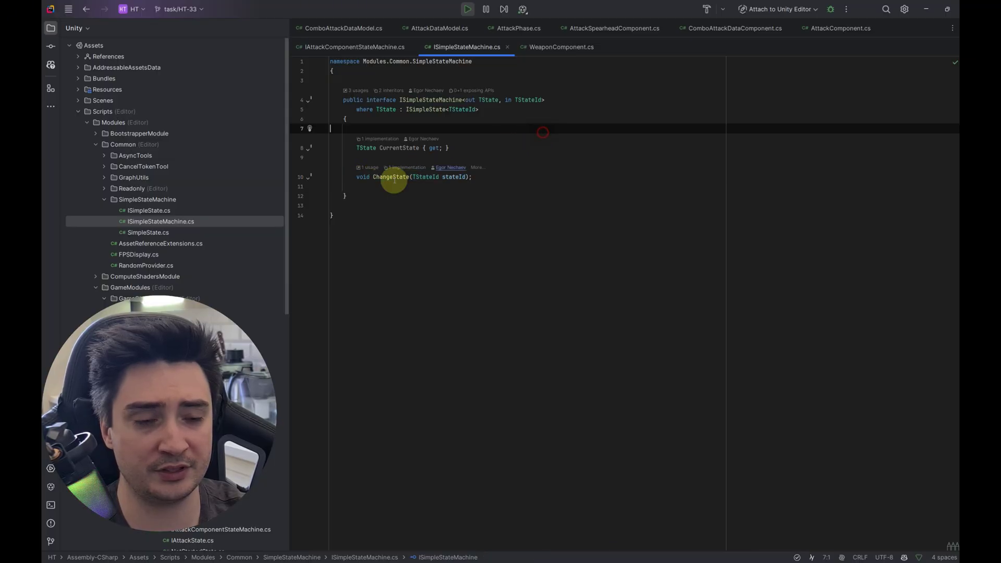
- Review SimpleState.cs: its _stateMachine field, Enter and Exit methods, and ChangeState call
{"action": "double_click", "coordinate": [151, 233]}
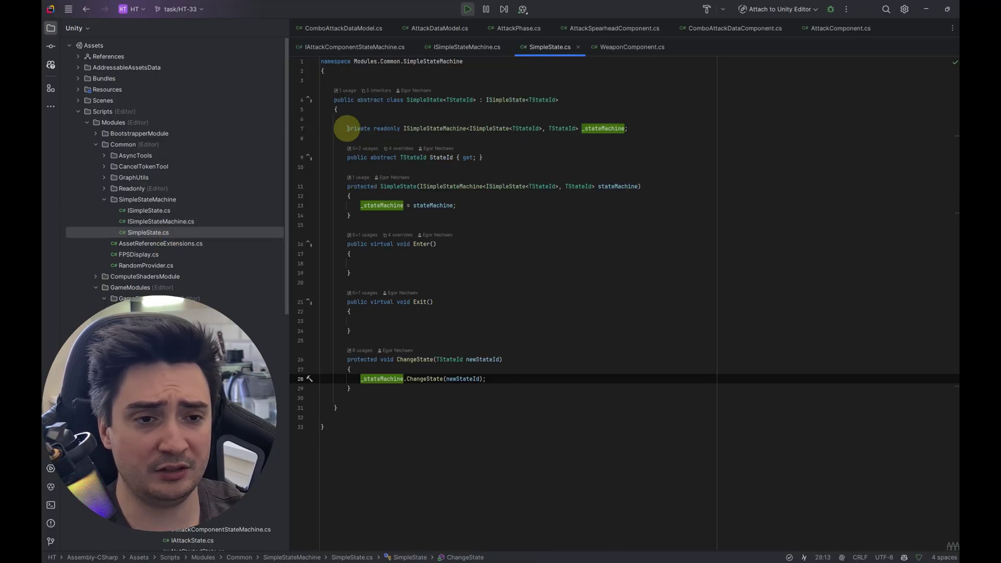
{"action": "left_click_drag", "start_coordinate": [347, 129], "coordinate": [665, 129]}
{"action": "left_click", "coordinate": [547, 292]}
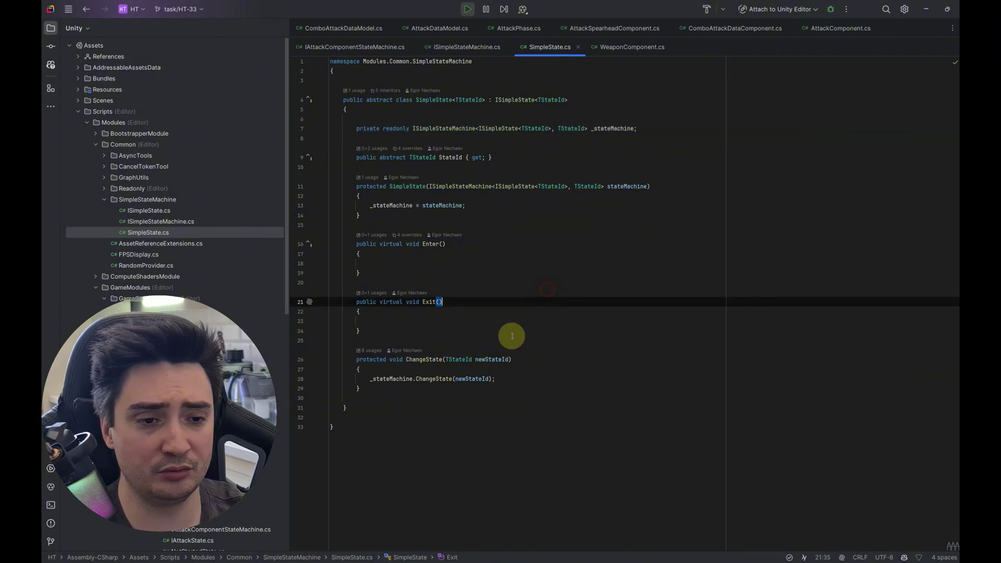
{"action": "left_click_drag", "start_coordinate": [503, 380], "coordinate": [388, 379]}
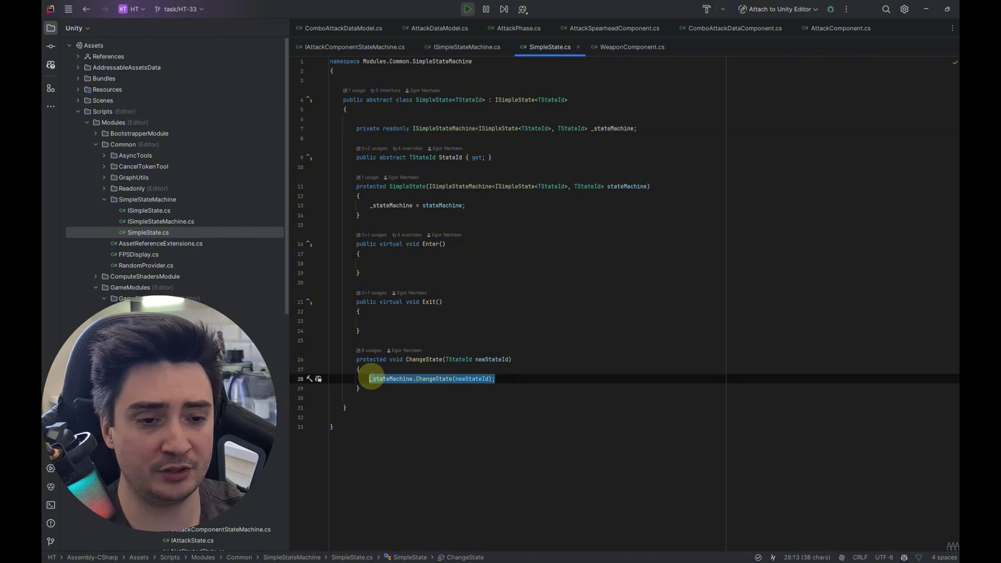
{"action": "left_click_drag", "start_coordinate": [494, 380], "coordinate": [370, 380]}
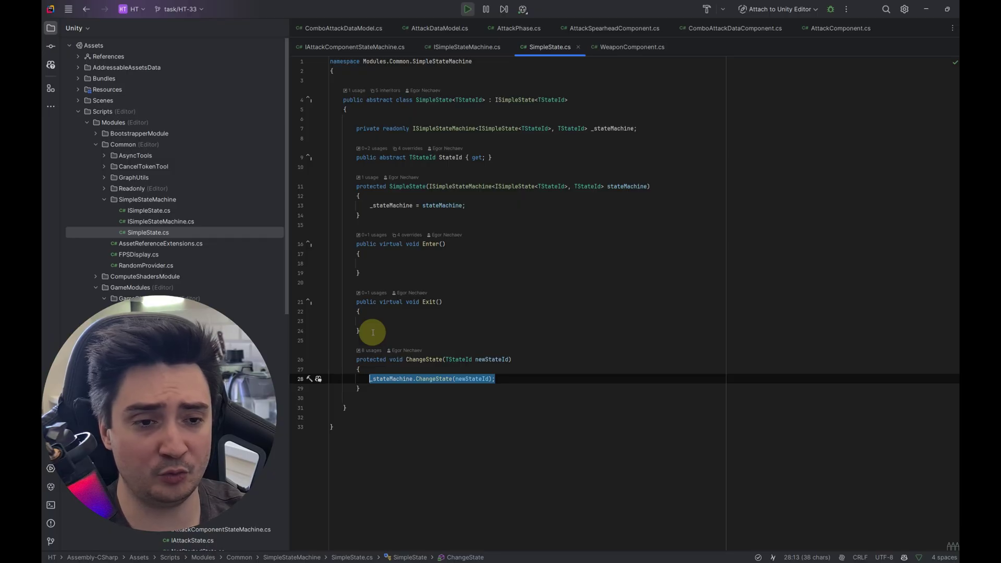
{"action": "left_click_drag", "start_coordinate": [372, 329], "coordinate": [315, 241]}
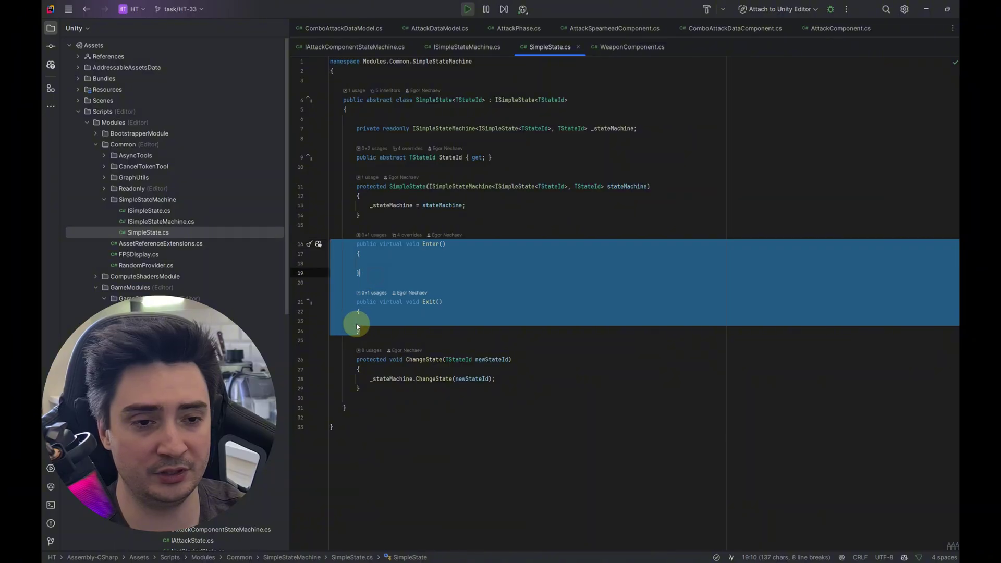
{"action": "left_click_drag", "start_coordinate": [380, 331], "coordinate": [313, 245]}
{"action": "left_click", "coordinate": [429, 219]}
{"action": "key", "text": "ctrl+alt+Left"}
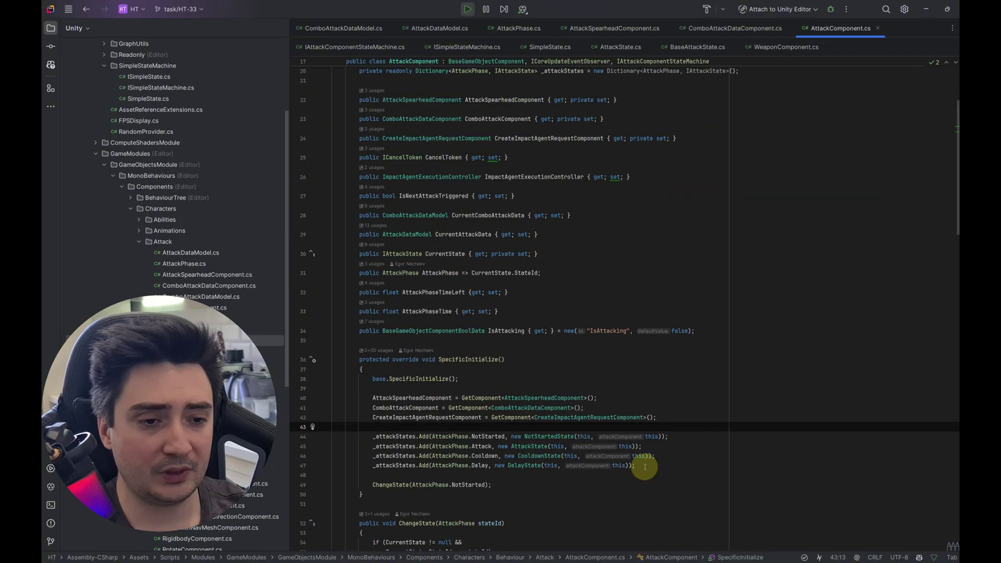
{"action": "left_click_drag", "start_coordinate": [647, 467], "coordinate": [332, 437]}
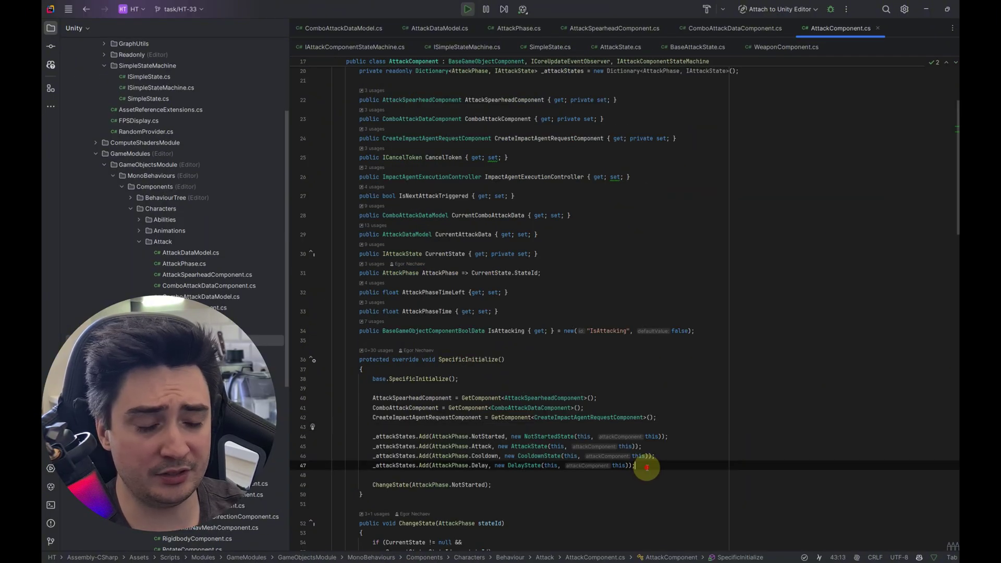
{"action": "scroll", "coordinate": [518, 268], "scroll_direction": "up", "scroll_amount": 2}
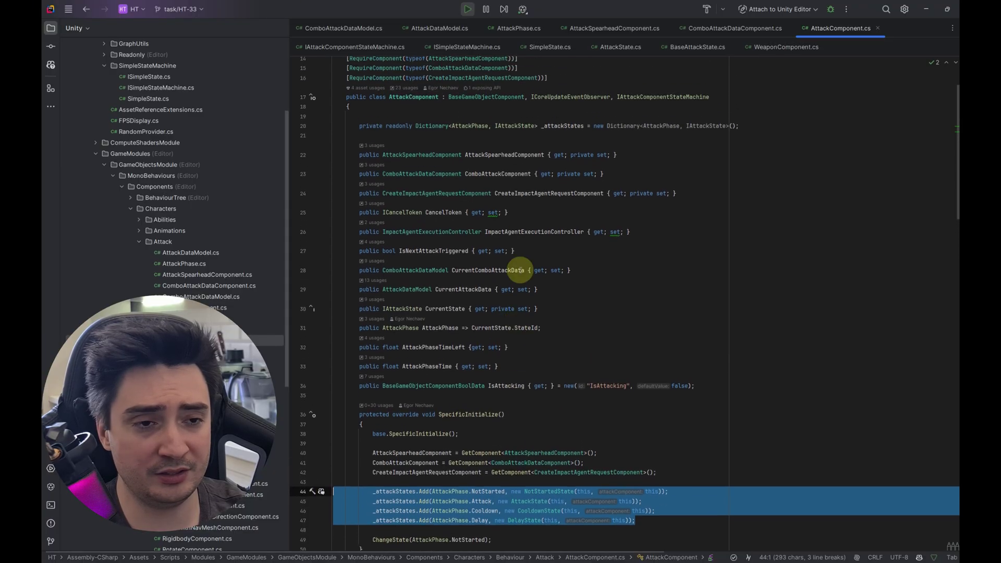
{"action": "left_click_drag", "start_coordinate": [449, 129], "coordinate": [532, 128]}
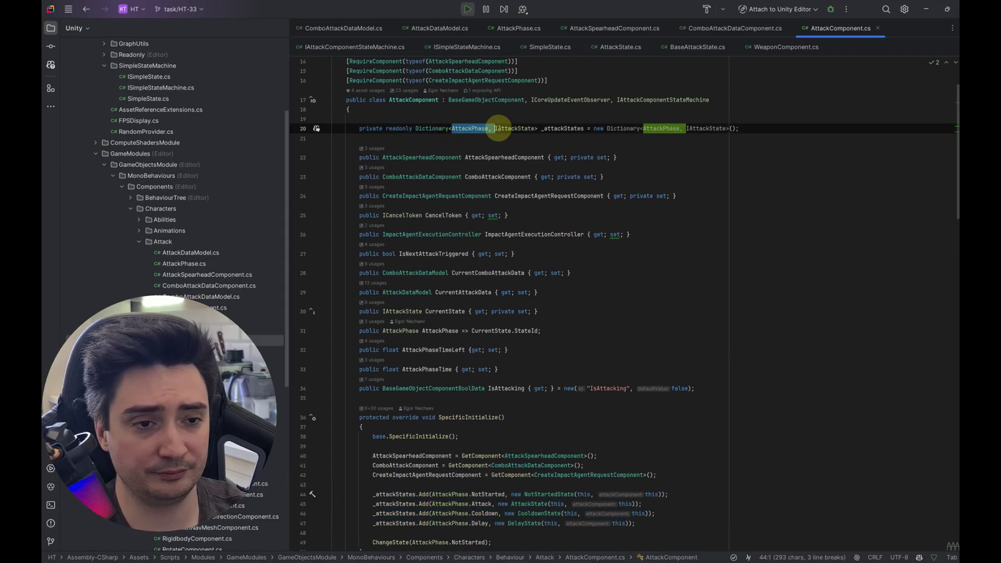
{"action": "scroll", "coordinate": [713, 188], "scroll_direction": "down", "scroll_amount": 3}
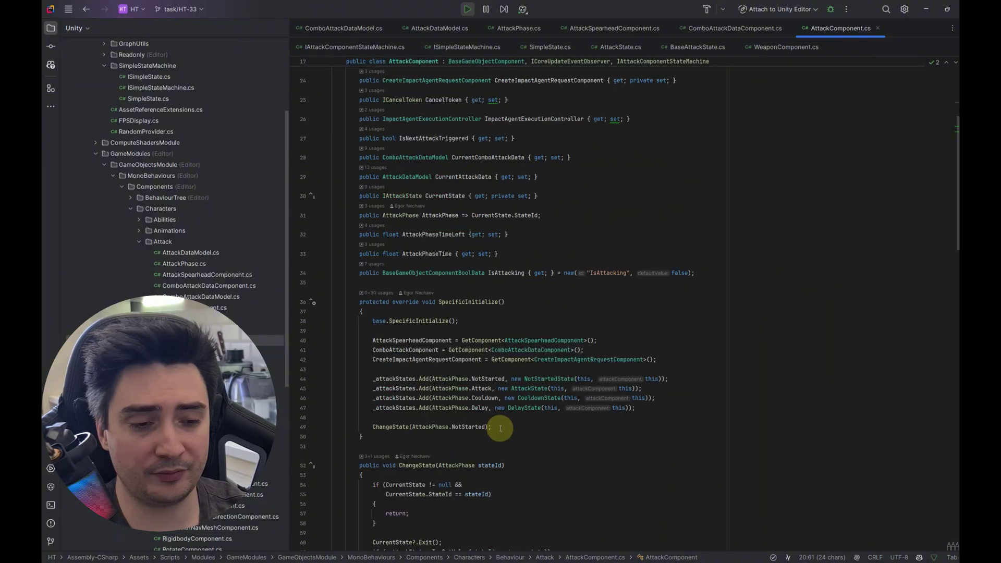
{"action": "left_click_drag", "start_coordinate": [492, 426], "coordinate": [373, 426]}
{"action": "left_click", "coordinate": [458, 408]}
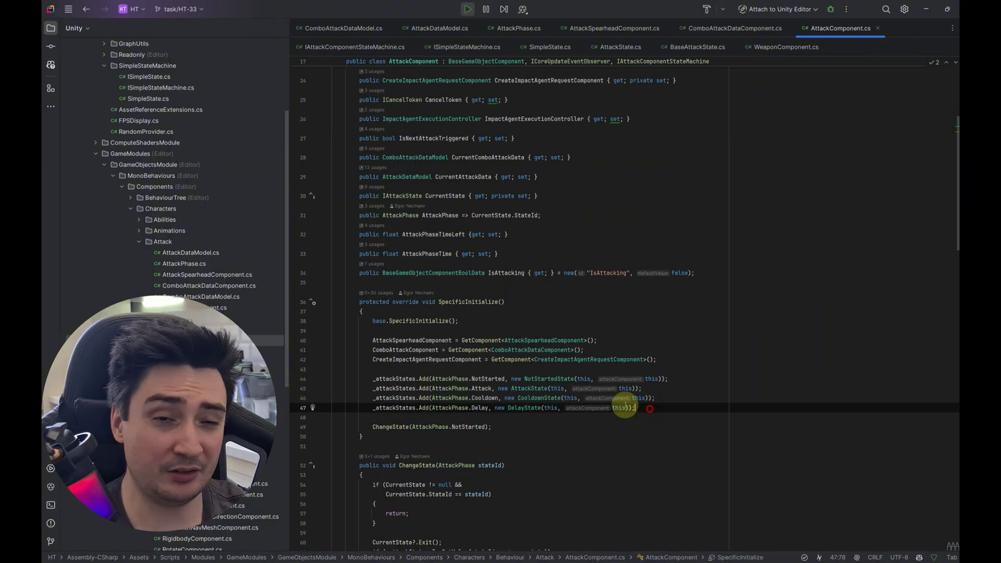
{"action": "left_click_drag", "start_coordinate": [641, 409], "coordinate": [339, 377]}
{"action": "left_click", "coordinate": [661, 406]}
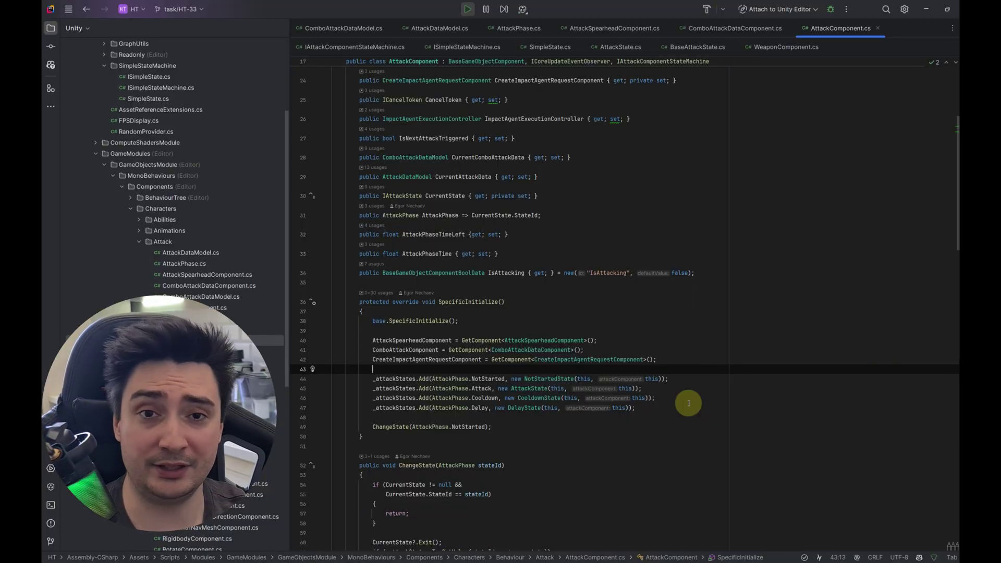
{"action": "left_click_drag", "start_coordinate": [646, 408], "coordinate": [339, 380]}
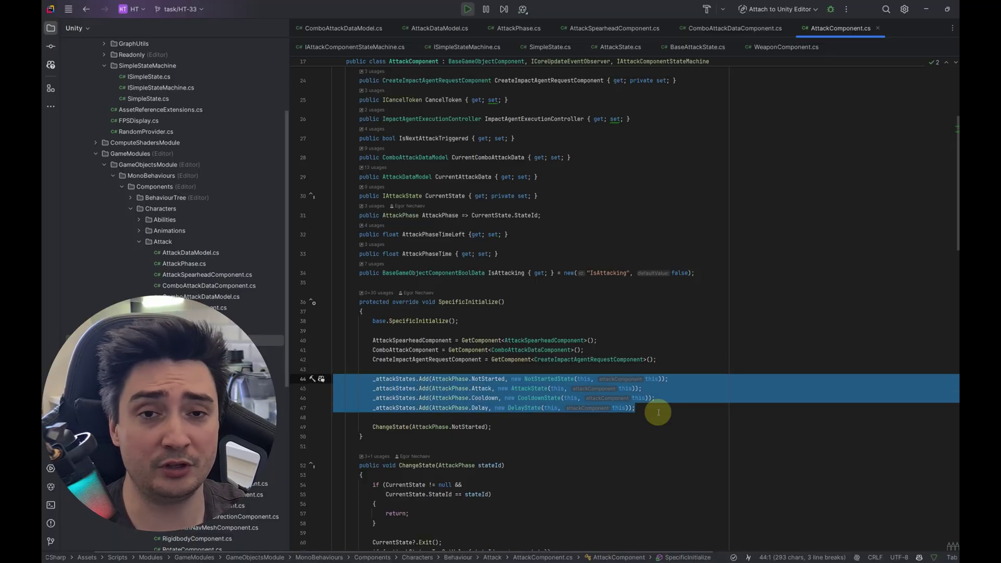
{"action": "left_click", "coordinate": [543, 379]}
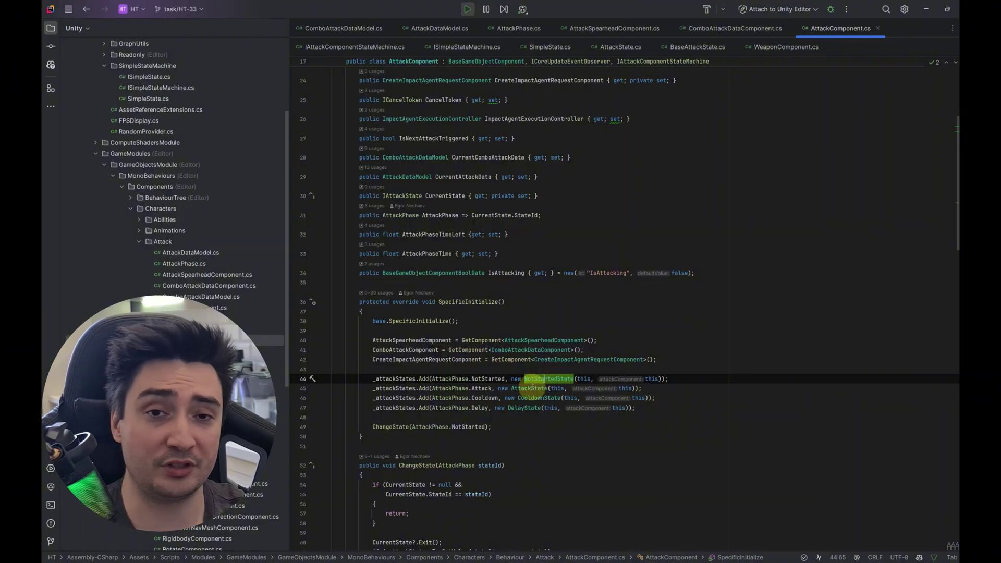
{"action": "key", "text": "Down"}
{"action": "key", "text": "Down"}
{"action": "key", "text": "Down"}
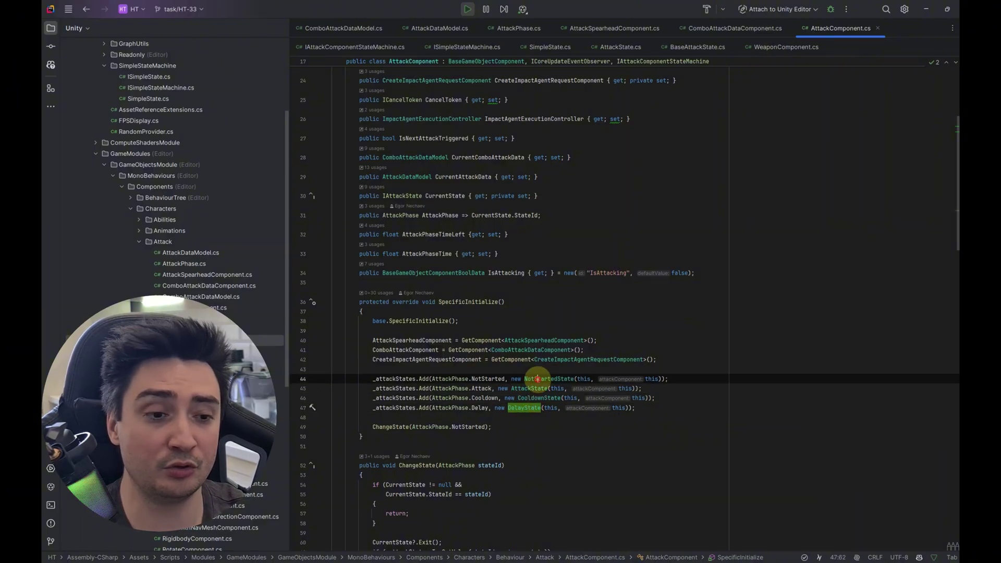
{"action": "left_click", "coordinate": [540, 369]}
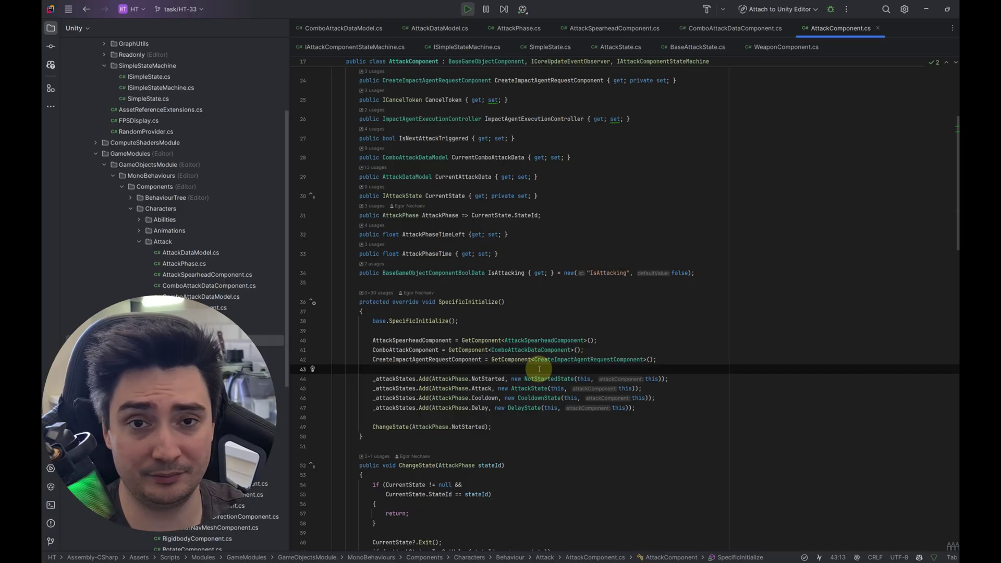
{"action": "scroll", "coordinate": [539, 369], "scroll_direction": "down", "scroll_amount": 5}
{"action": "left_click_drag", "start_coordinate": [374, 417], "coordinate": [312, 221]}
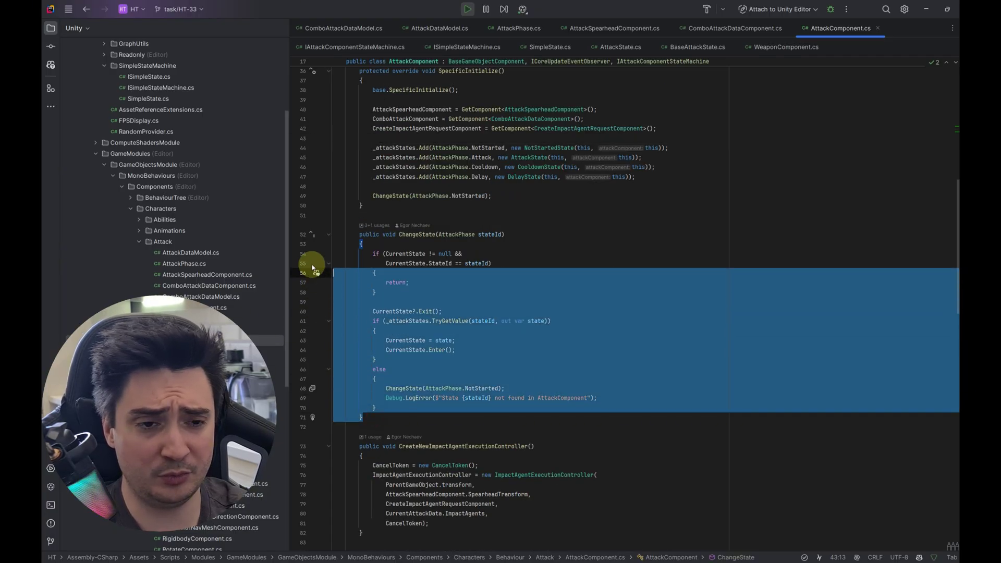
{"action": "left_click", "coordinate": [443, 207]}
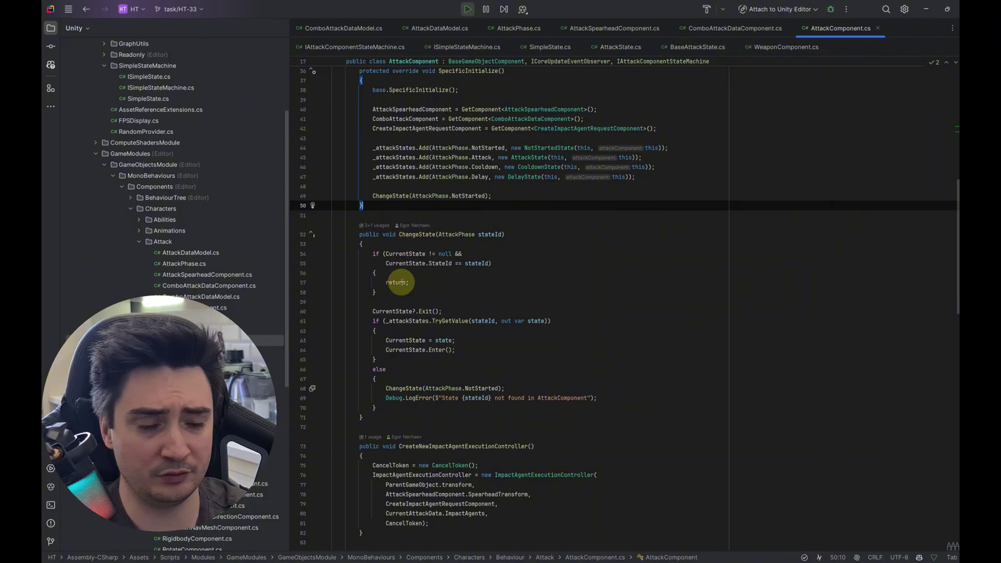
{"action": "left_click_drag", "start_coordinate": [386, 290], "coordinate": [302, 253]}
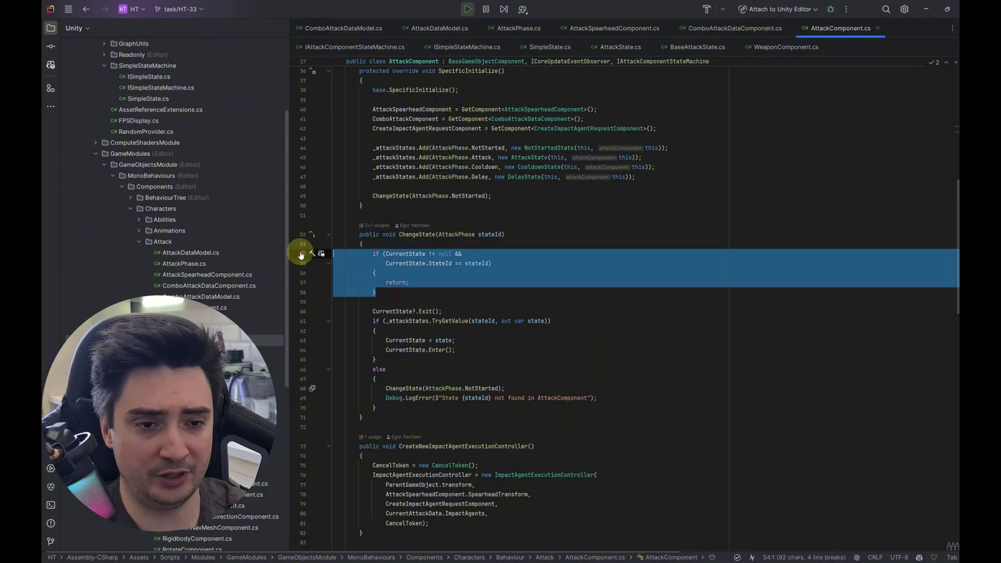
{"action": "left_click", "coordinate": [459, 301]}
{"action": "mouse_move", "coordinate": [373, 311]}
{"action": "left_mouse_down"}
{"action": "mouse_move", "coordinate": [466, 302]}
{"action": "mouse_move", "coordinate": [372, 311]}
{"action": "left_mouse_up"}
{"action": "scroll", "coordinate": [465, 311], "scroll_direction": "down", "scroll_amount": 1}
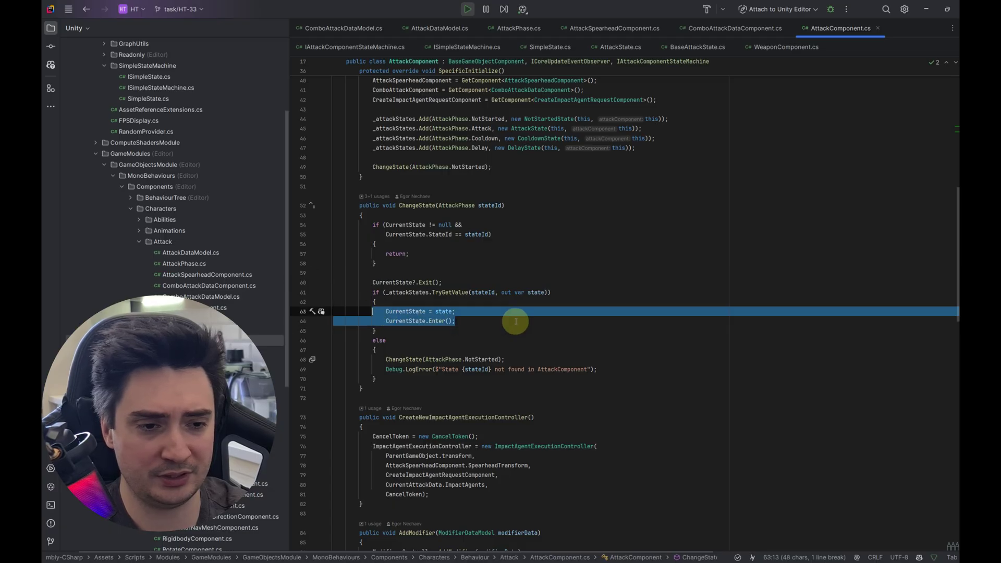
{"action": "scroll", "coordinate": [516, 323], "scroll_direction": "down", "scroll_amount": 5}
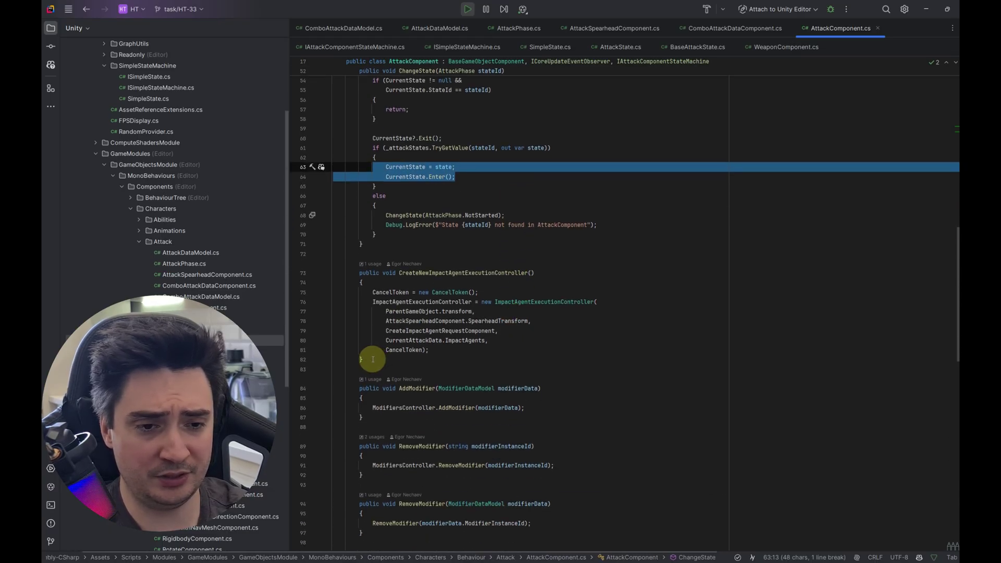
{"action": "left_click_drag", "start_coordinate": [373, 359], "coordinate": [334, 262]}
{"action": "left_click", "coordinate": [365, 244]}
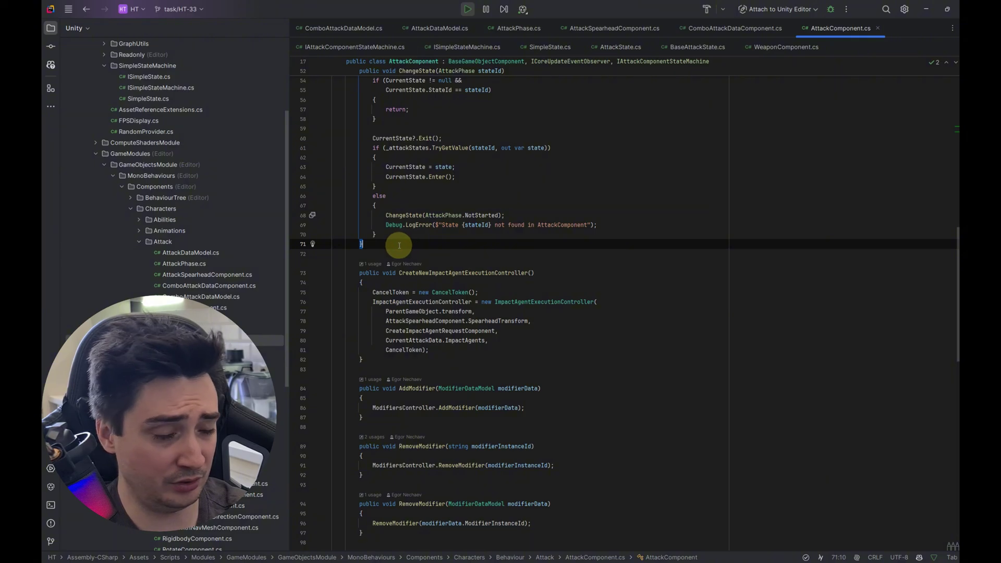
{"action": "scroll", "coordinate": [408, 290], "scroll_direction": "down", "scroll_amount": 6}
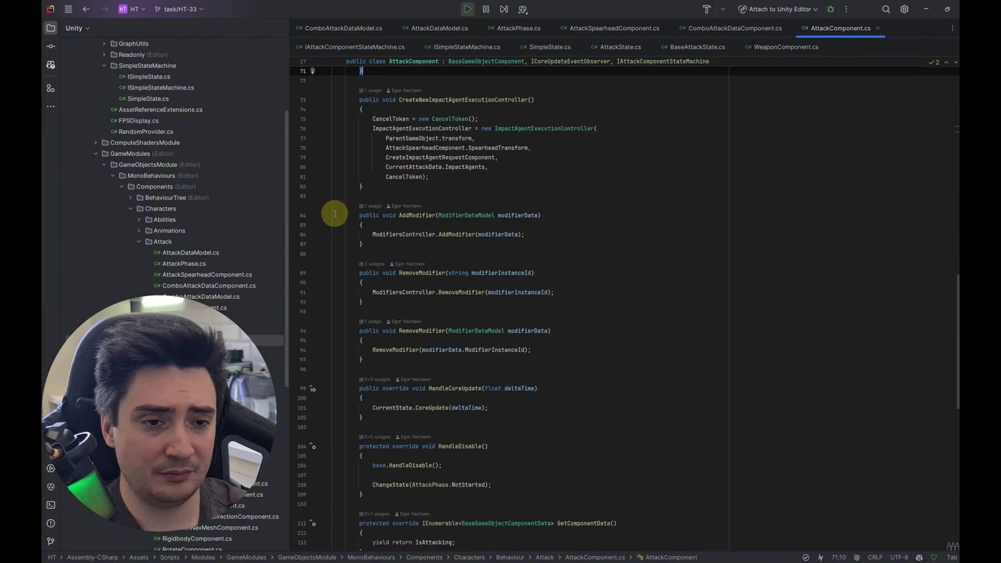
{"action": "left_click_drag", "start_coordinate": [335, 214], "coordinate": [531, 495]}
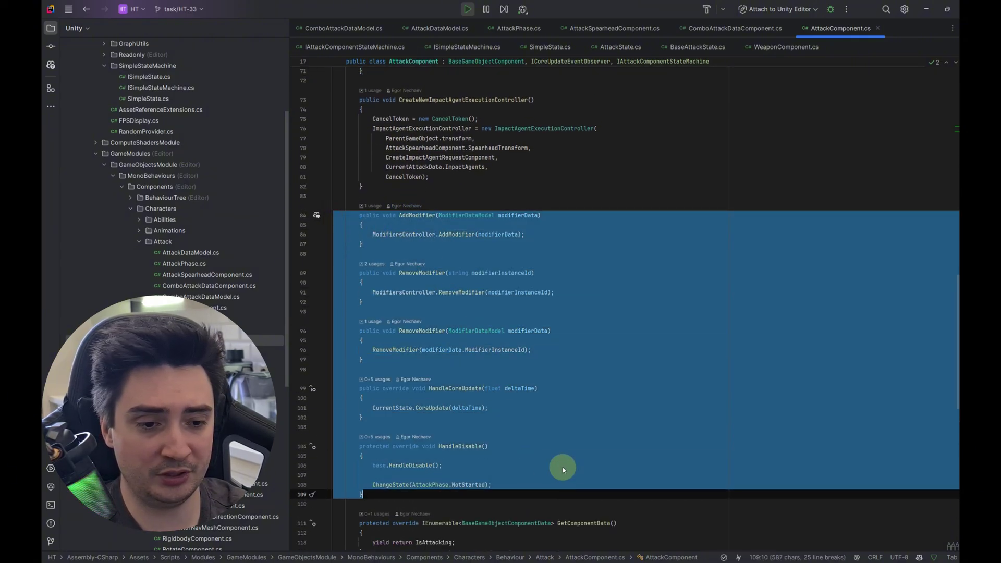
{"action": "scroll", "coordinate": [561, 461], "scroll_direction": "down", "scroll_amount": 4}
{"action": "left_click", "coordinate": [536, 360]}
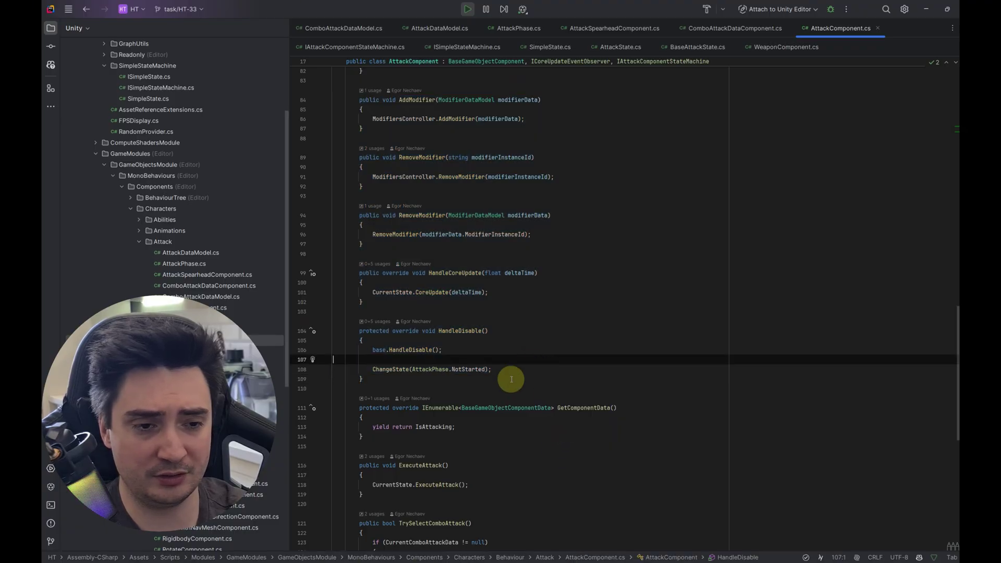
{"action": "scroll", "coordinate": [510, 373], "scroll_direction": "down", "scroll_amount": 10}
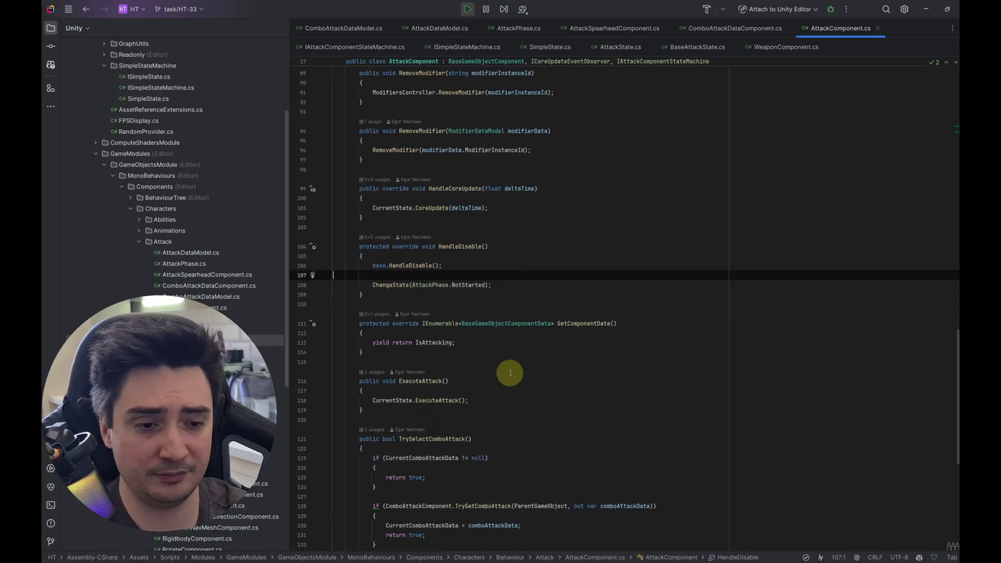
{"action": "mouse_move", "coordinate": [334, 176]}
{"action": "left_mouse_down"}
{"action": "mouse_move", "coordinate": [434, 247]}
{"action": "mouse_move", "coordinate": [452, 299]}
{"action": "left_mouse_up"}
{"action": "left_click_drag", "start_coordinate": [337, 341], "coordinate": [426, 518]}
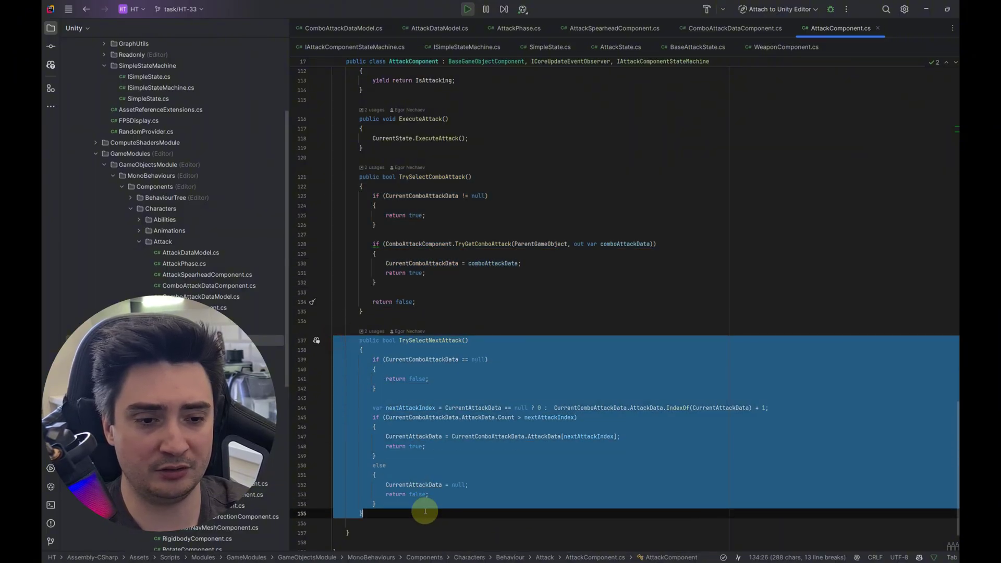
{"action": "left_click", "coordinate": [575, 298]}
{"action": "scroll", "coordinate": [518, 365], "scroll_direction": "up", "scroll_amount": 13}
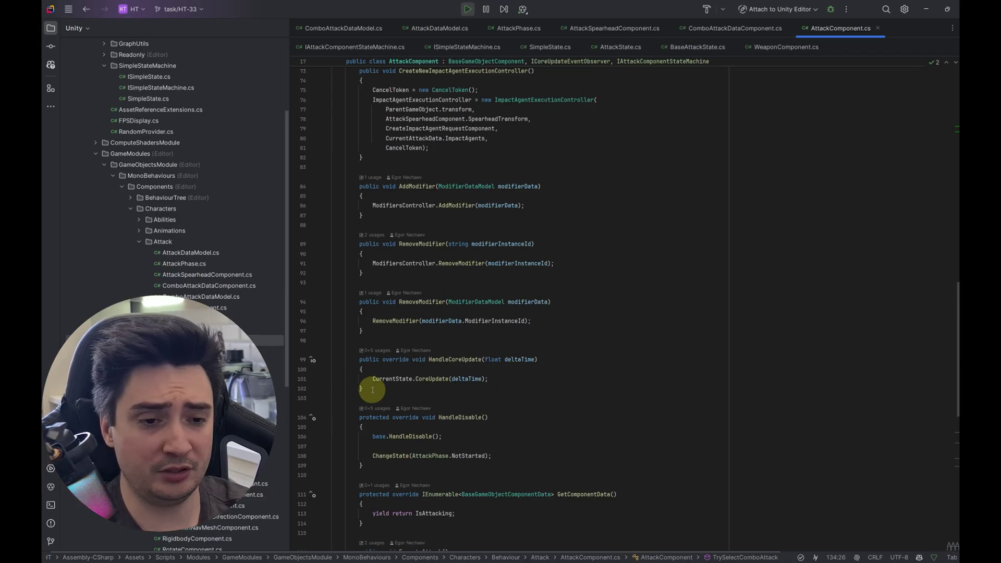
{"action": "left_click_drag", "start_coordinate": [372, 390], "coordinate": [320, 359]}
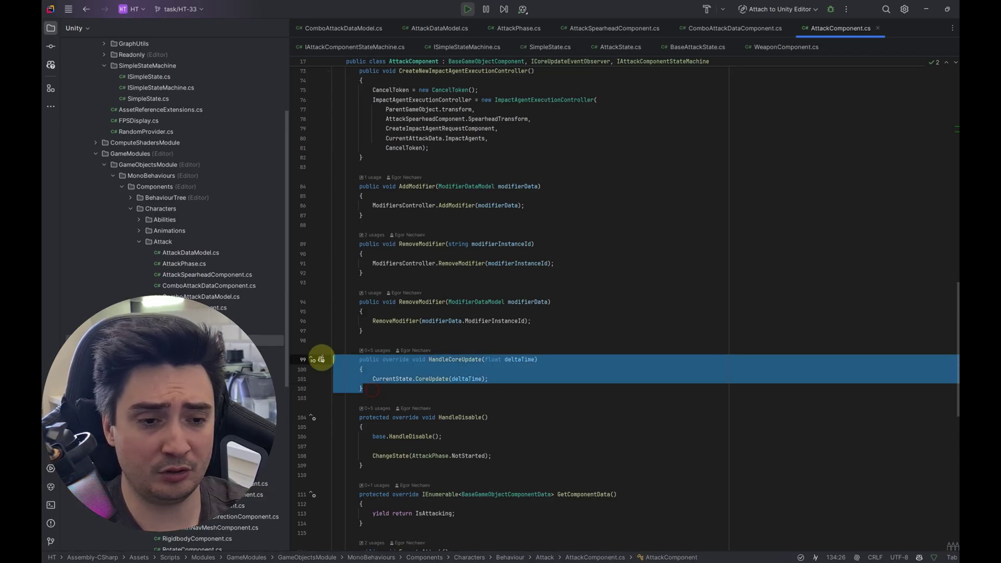
{"action": "left_click", "coordinate": [502, 379]}
- In NotStartedState, pick out the update forwarding, Enter method and switch to the Delay phase
{"action": "left_click_drag", "start_coordinate": [503, 379], "coordinate": [372, 379]}
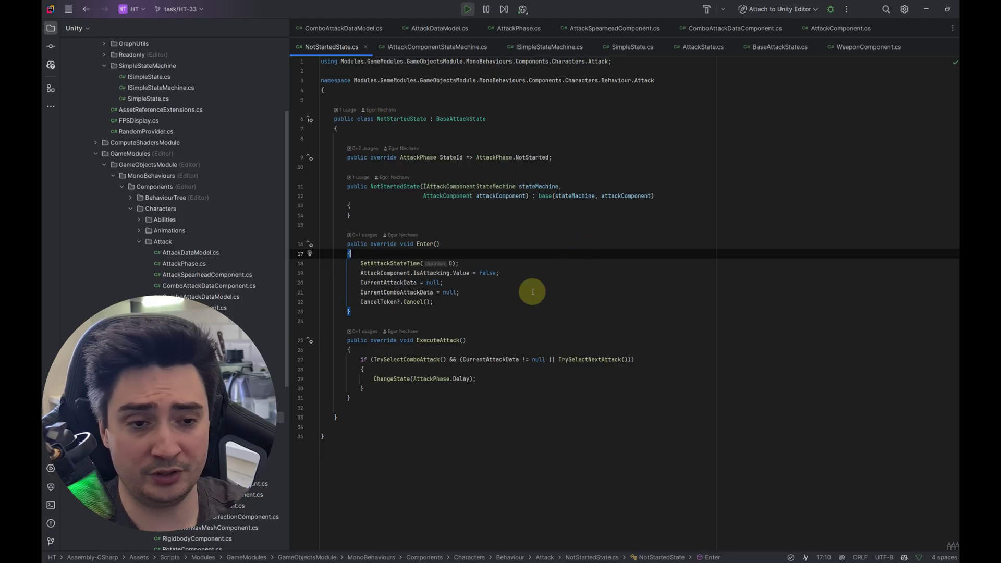
{"action": "mouse_move", "coordinate": [378, 312]}
{"action": "left_mouse_down"}
{"action": "mouse_move", "coordinate": [349, 301]}
{"action": "mouse_move", "coordinate": [312, 245]}
{"action": "left_mouse_up"}
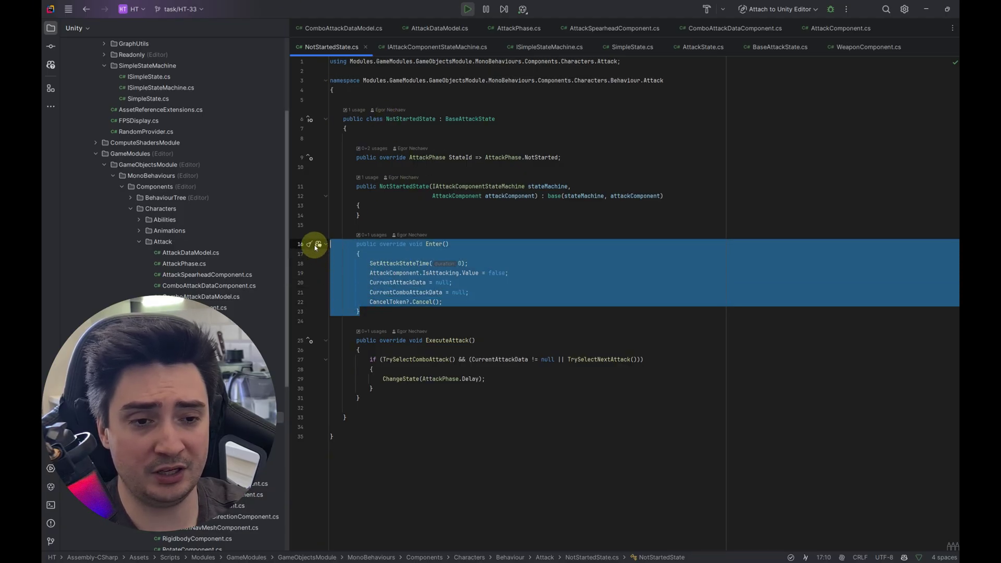
{"action": "left_click", "coordinate": [470, 305]}
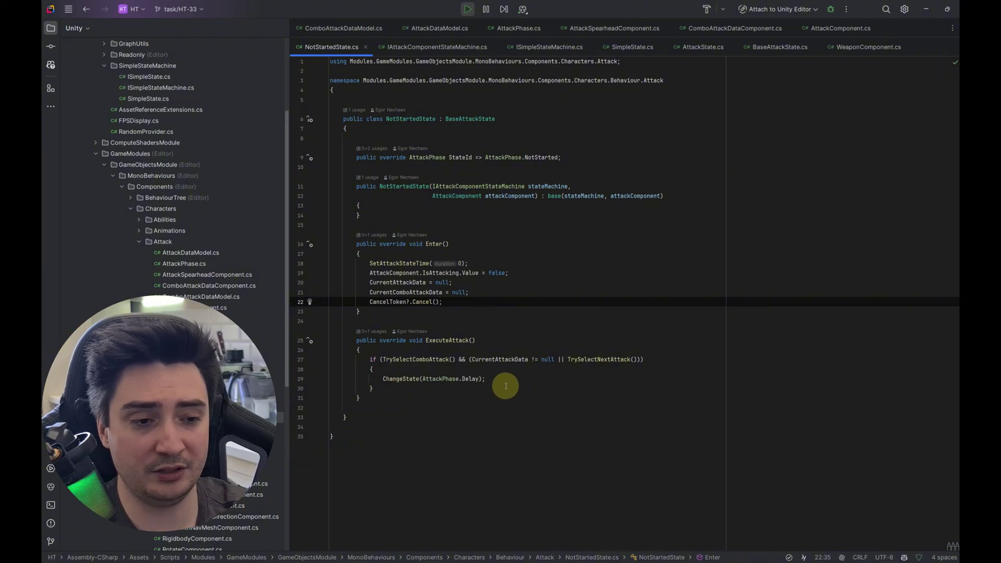
{"action": "left_click_drag", "start_coordinate": [493, 379], "coordinate": [383, 379]}
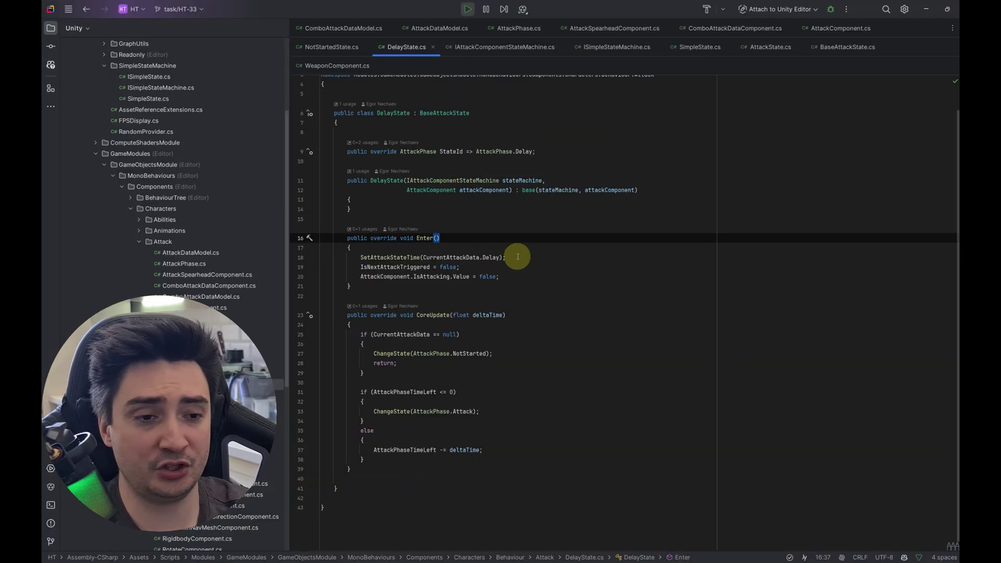
- Review DelayState's timer setup in Enter and CoreUpdate's null check and switch to Attack
{"action": "left_click_drag", "start_coordinate": [511, 257], "coordinate": [382, 257]}
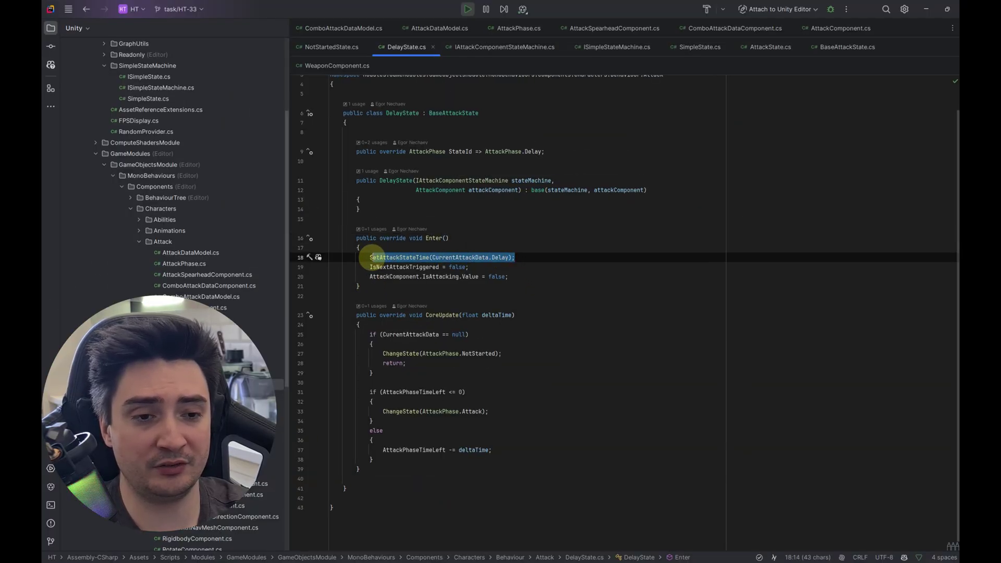
{"action": "left_click_drag", "start_coordinate": [375, 465], "coordinate": [330, 315]}
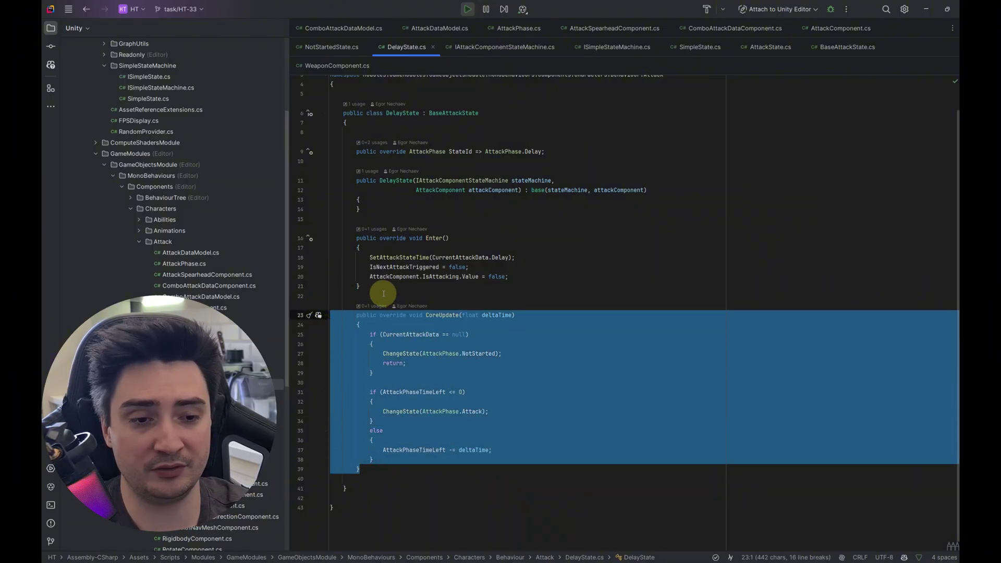
{"action": "left_click", "coordinate": [423, 344]}
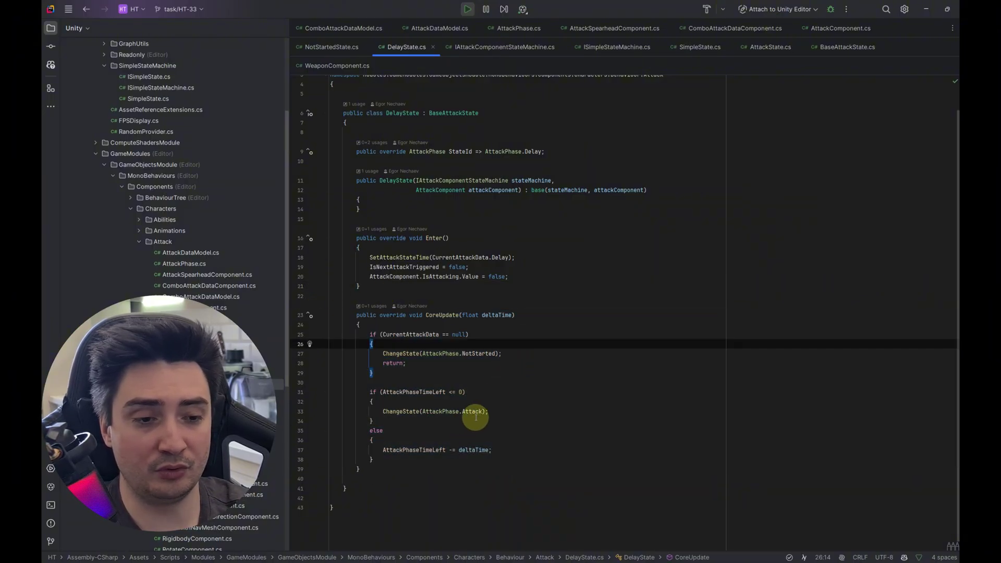
{"action": "left_click", "coordinate": [383, 411]}
{"action": "left_click", "coordinate": [501, 420]}
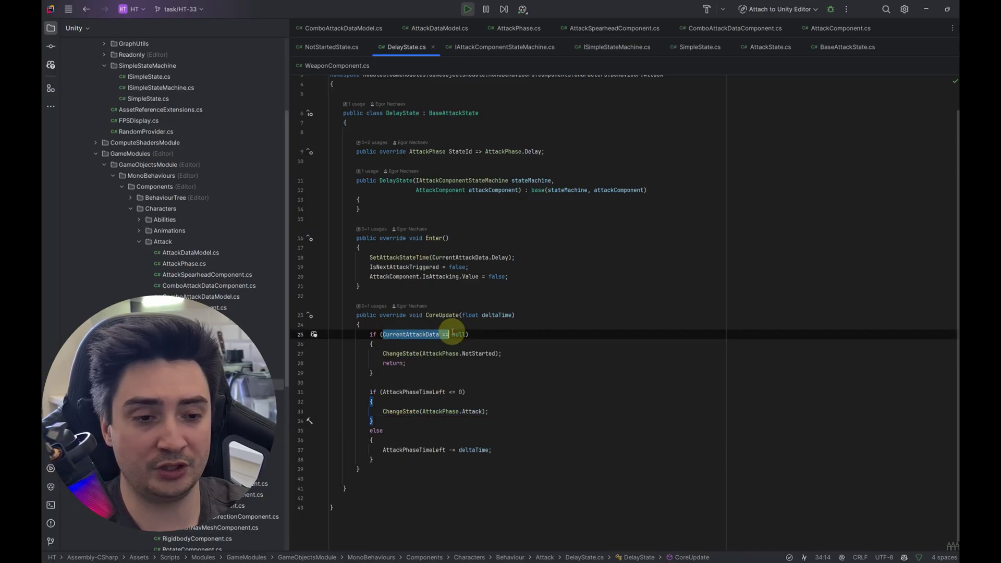
{"action": "left_click_drag", "start_coordinate": [381, 334], "coordinate": [469, 334]}
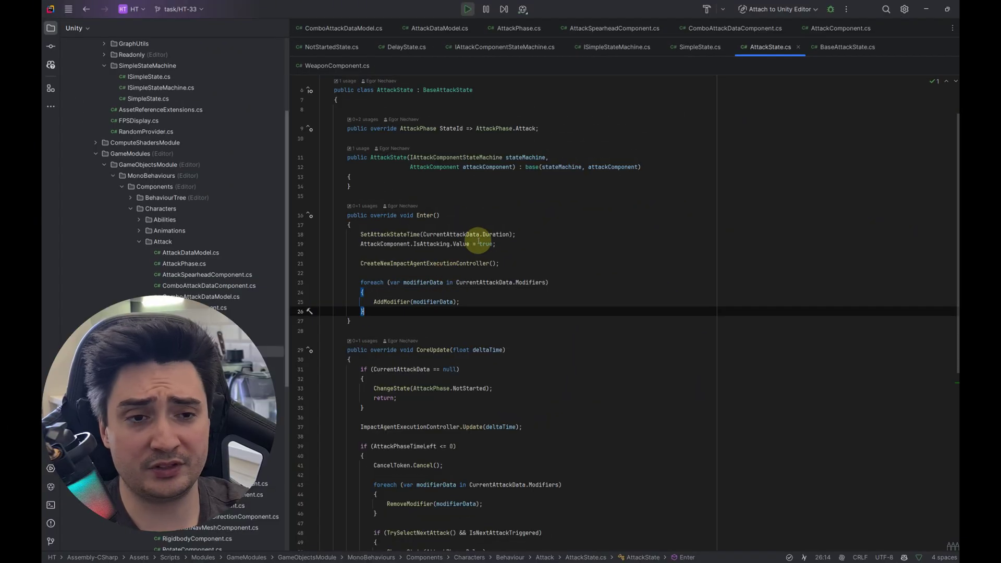
- Review AttackState's Enter: impact agent controller creation and the loop adding attack modifiers
{"action": "mouse_move", "coordinate": [496, 234]}
{"action": "left_mouse_down"}
{"action": "mouse_move", "coordinate": [375, 234]}
{"action": "mouse_move", "coordinate": [493, 244]}
{"action": "mouse_move", "coordinate": [491, 264]}
{"action": "left_mouse_up"}
{"action": "left_click", "coordinate": [397, 223]}
{"action": "left_click", "coordinate": [519, 263]}
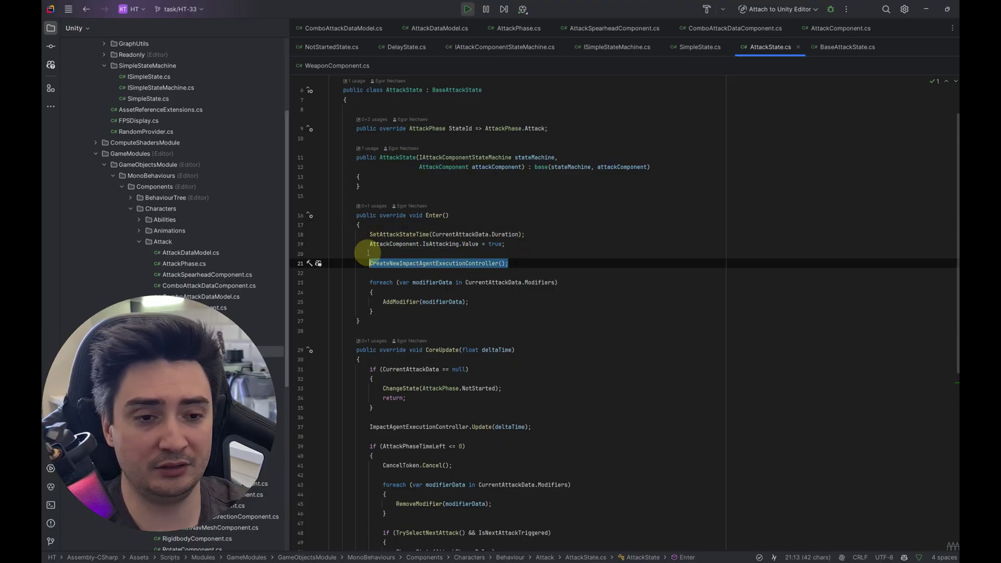
{"action": "left_click_drag", "start_coordinate": [373, 311], "coordinate": [291, 287]}
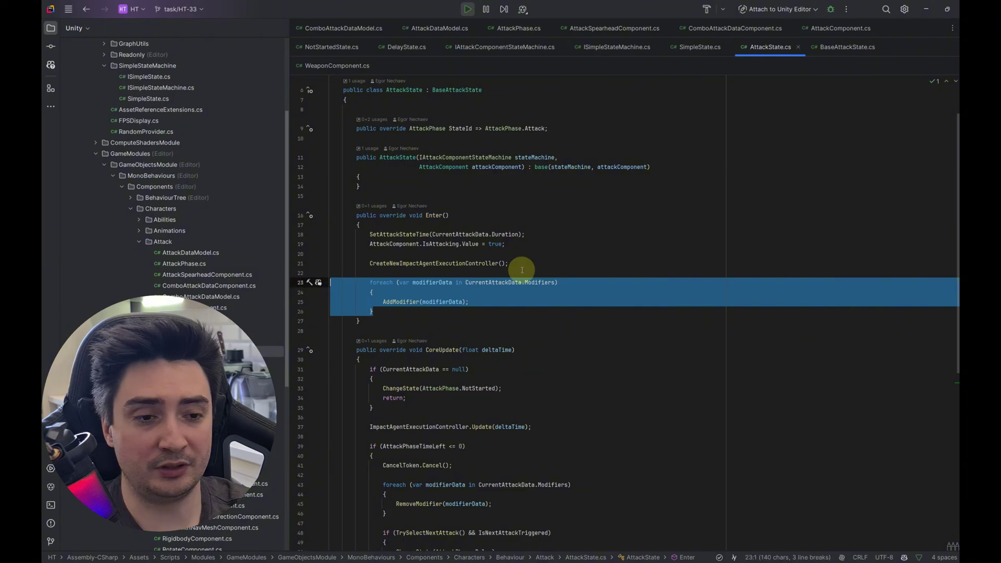
{"action": "scroll", "coordinate": [522, 269], "scroll_direction": "down", "scroll_amount": 5}
{"action": "left_click_drag", "start_coordinate": [374, 235], "coordinate": [313, 194]}
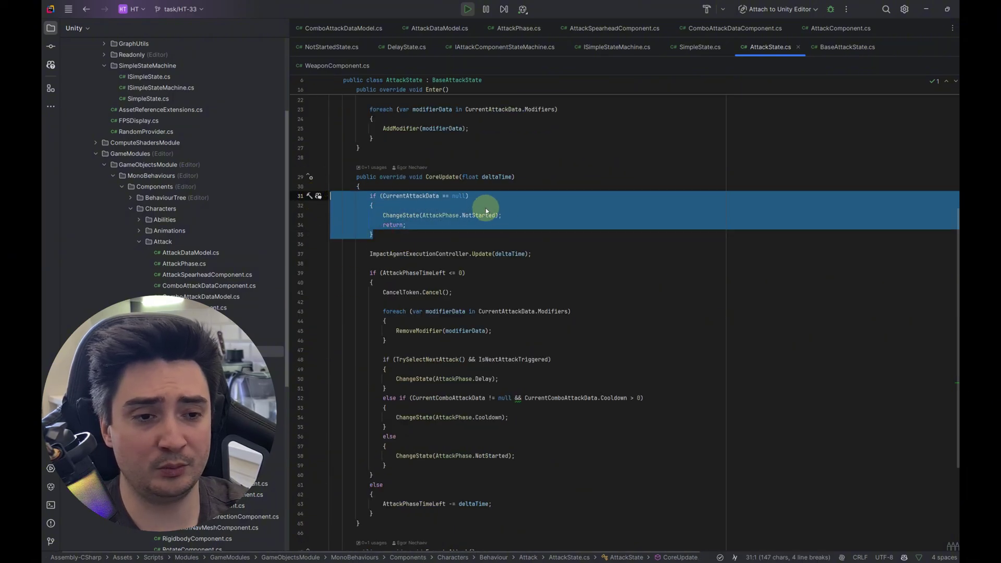
- Review the controller update, cancel token, modifier removal, and Delay/Cooldown/NotStarted phase switches
{"action": "left_click_drag", "start_coordinate": [502, 215], "coordinate": [383, 215]}
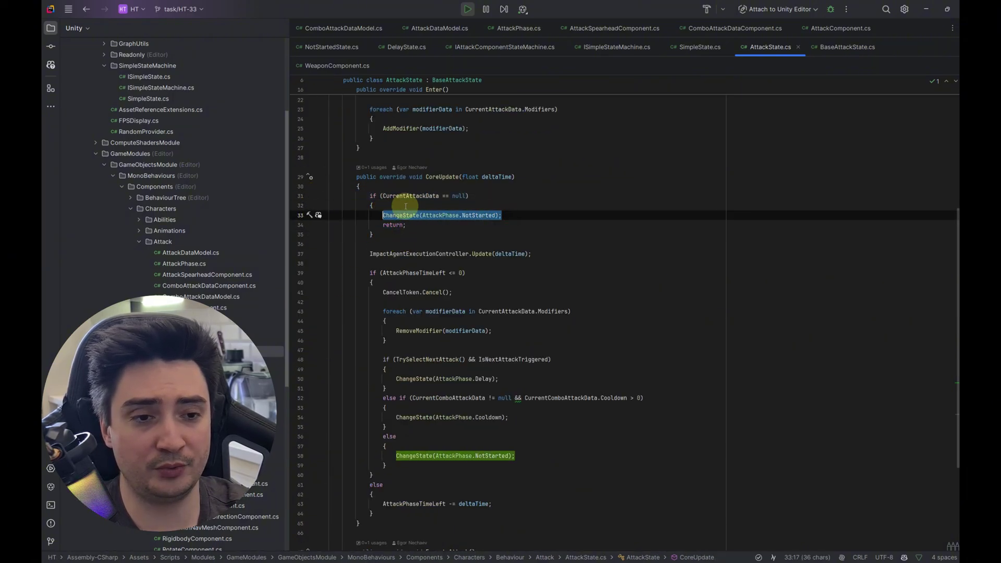
{"action": "left_click", "coordinate": [533, 230]}
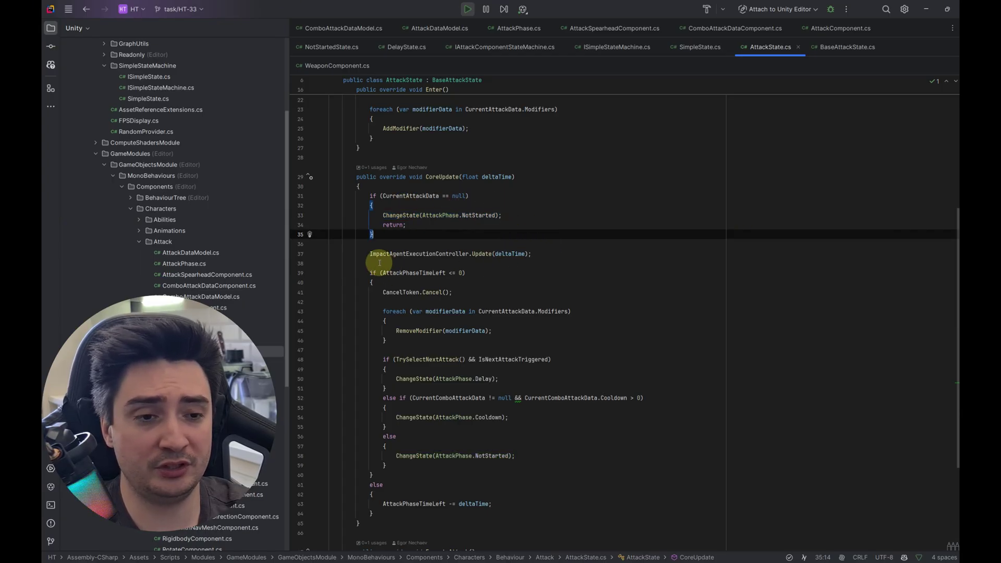
{"action": "left_click_drag", "start_coordinate": [370, 253], "coordinate": [548, 251]}
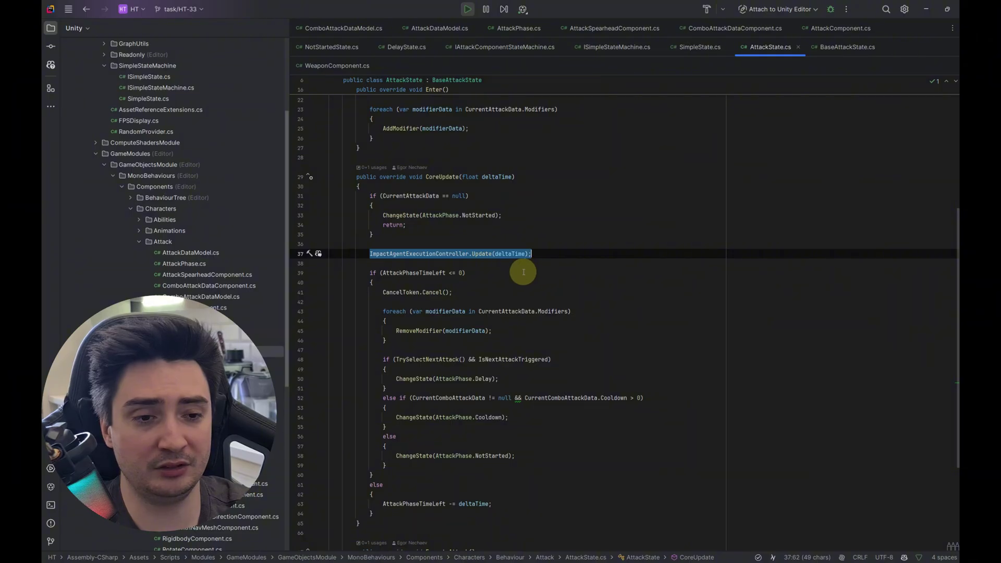
{"action": "scroll", "coordinate": [523, 272], "scroll_direction": "down", "scroll_amount": 3}
{"action": "left_click_drag", "start_coordinate": [370, 186], "coordinate": [466, 186]}
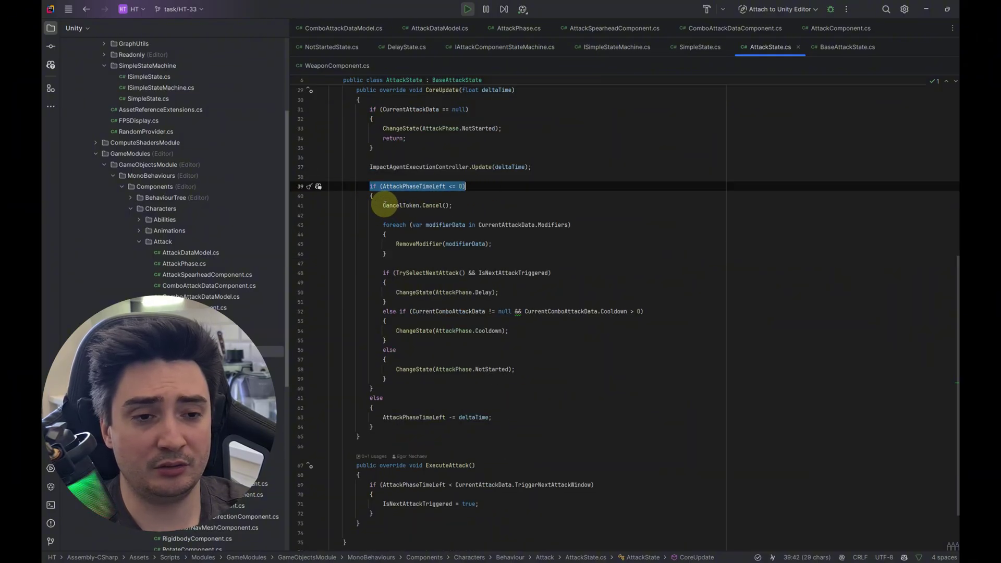
{"action": "left_click_drag", "start_coordinate": [383, 205], "coordinate": [475, 201]}
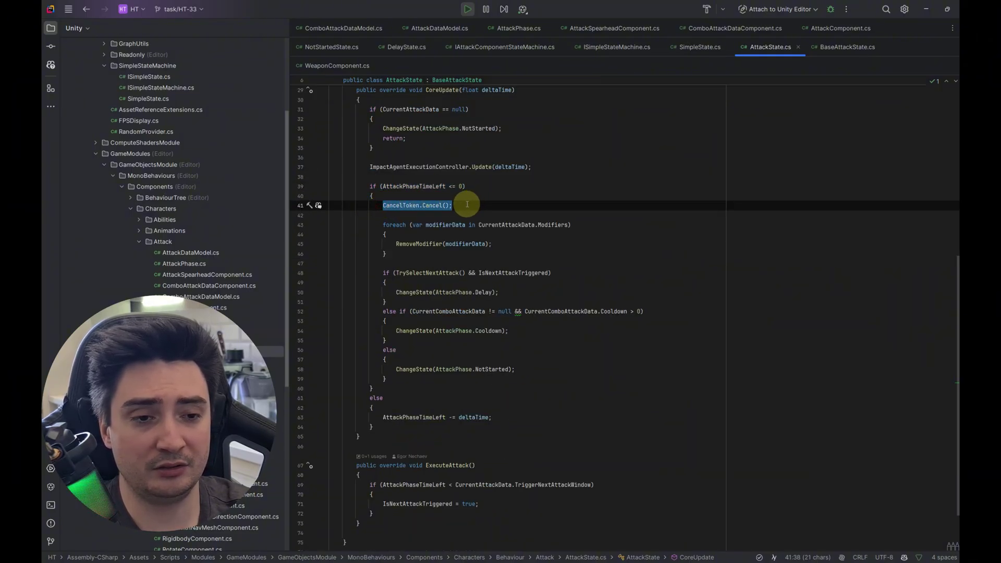
{"action": "left_click_drag", "start_coordinate": [387, 254], "coordinate": [313, 230]}
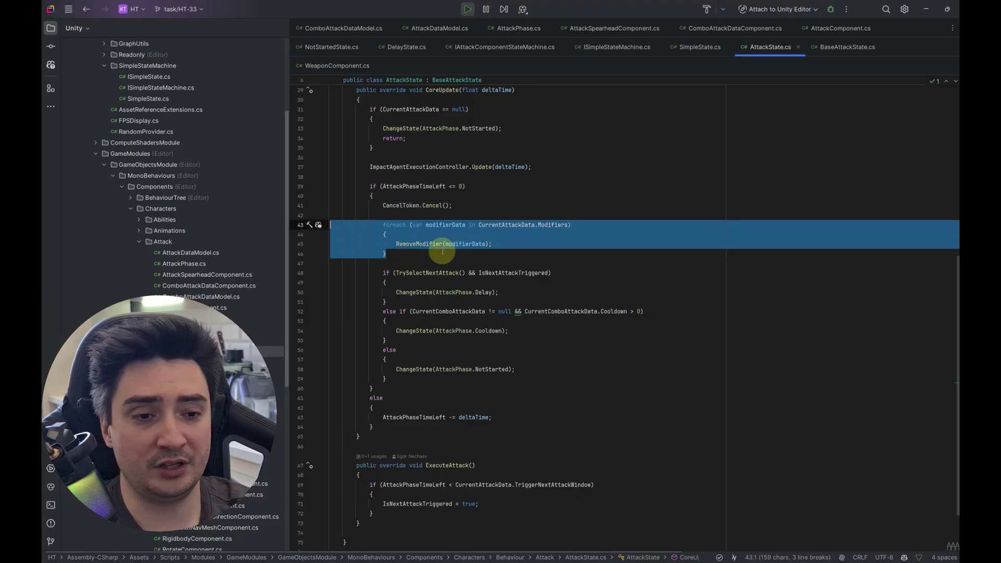
{"action": "left_click", "coordinate": [413, 253]}
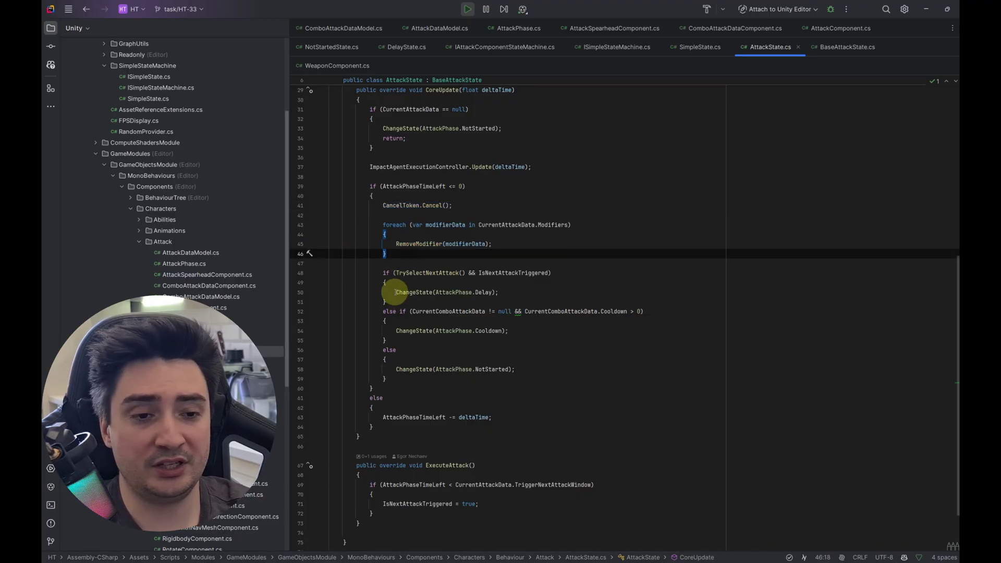
{"action": "left_click_drag", "start_coordinate": [395, 292], "coordinate": [512, 294]}
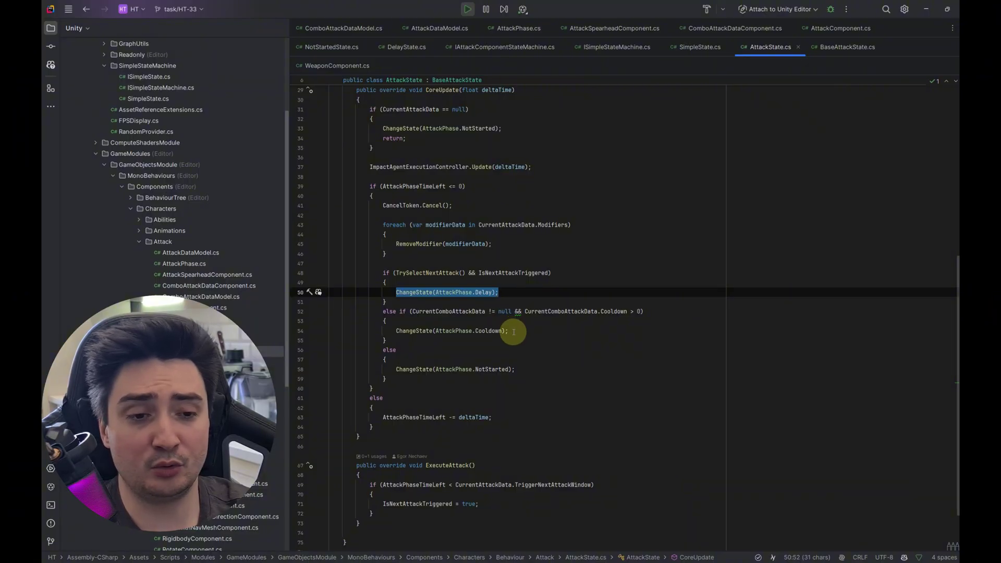
{"action": "left_click_drag", "start_coordinate": [513, 331], "coordinate": [397, 331]}
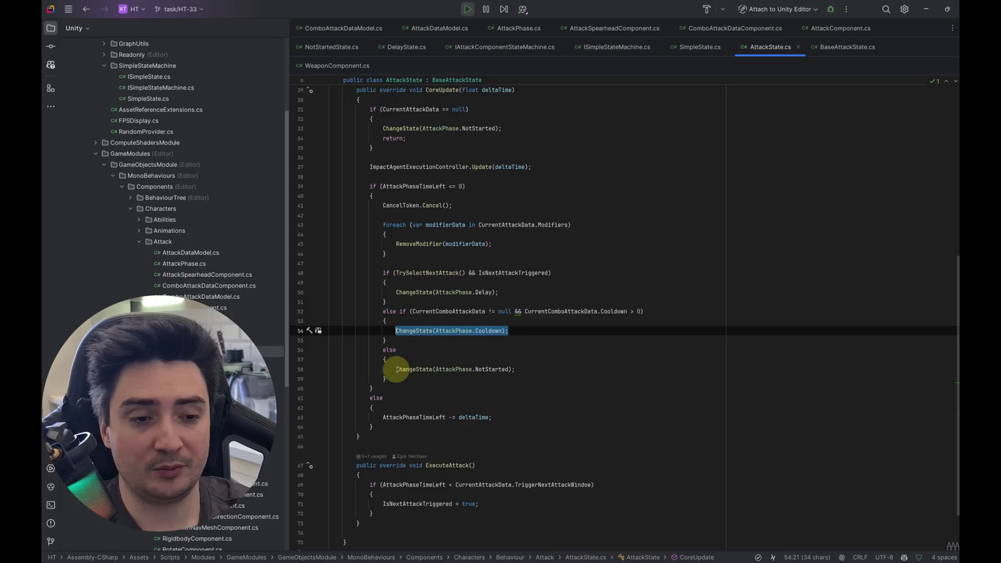
{"action": "left_click_drag", "start_coordinate": [396, 369], "coordinate": [524, 370]}
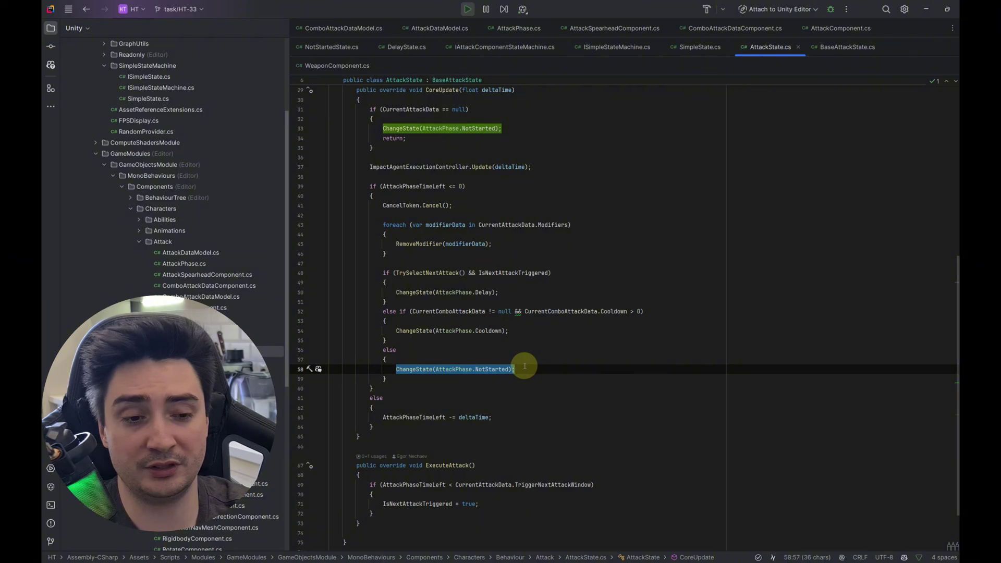
- Review ExecuteAttack's next-attack trigger window condition and setting IsNextAttackTriggered to true
{"action": "scroll", "coordinate": [524, 366], "scroll_direction": "down", "scroll_amount": 2}
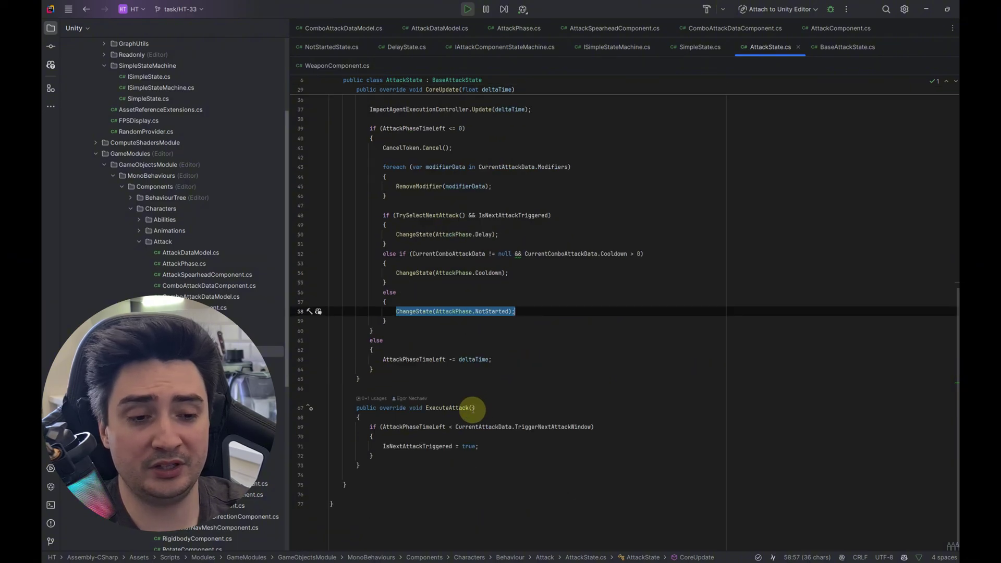
{"action": "left_click_drag", "start_coordinate": [381, 427], "coordinate": [593, 427]}
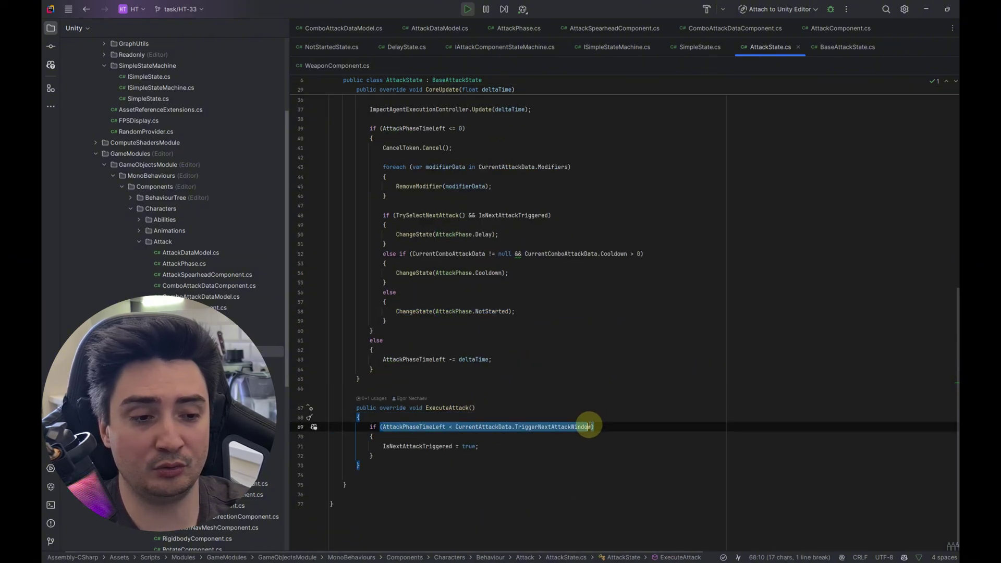
{"action": "left_click", "coordinate": [554, 406]}
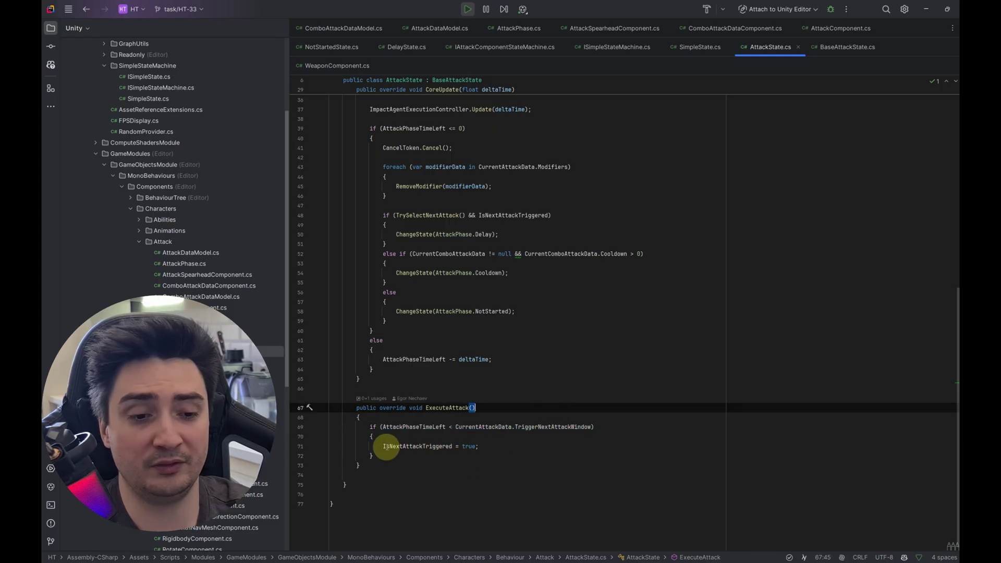
{"action": "left_click_drag", "start_coordinate": [383, 446], "coordinate": [514, 443]}
{"action": "left_click", "coordinate": [514, 443]}
{"action": "scroll", "coordinate": [479, 302], "scroll_direction": "up", "scroll_amount": 3}
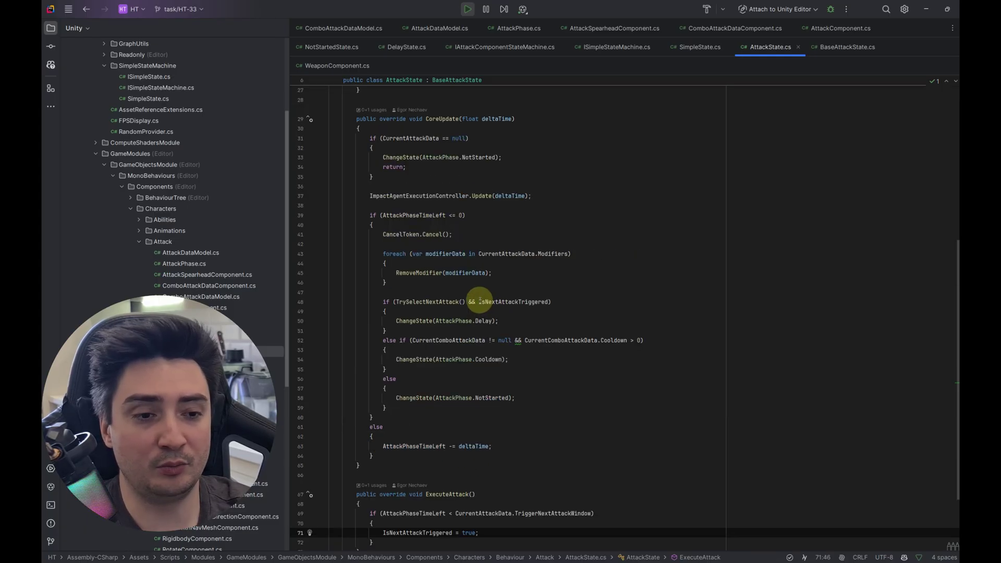
- In CooldownState.cs, highlight Enter's cooldown-timer setup and attack-data reset lines, then CoreUpdate's timer check
{"action": "double_click", "coordinate": [509, 303]}
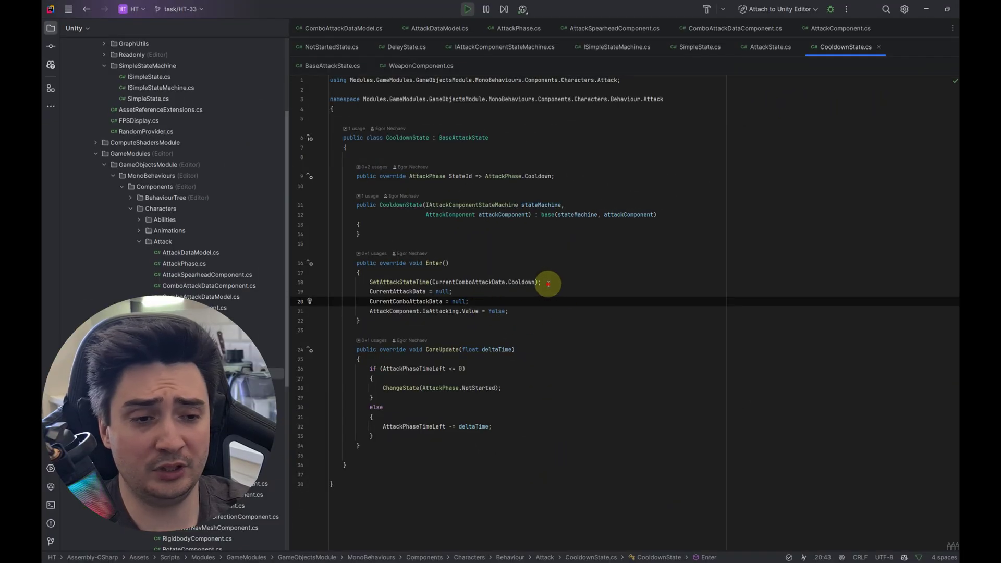
{"action": "left_click_drag", "start_coordinate": [548, 284], "coordinate": [367, 282]}
{"action": "left_click_drag", "start_coordinate": [529, 311], "coordinate": [313, 290]}
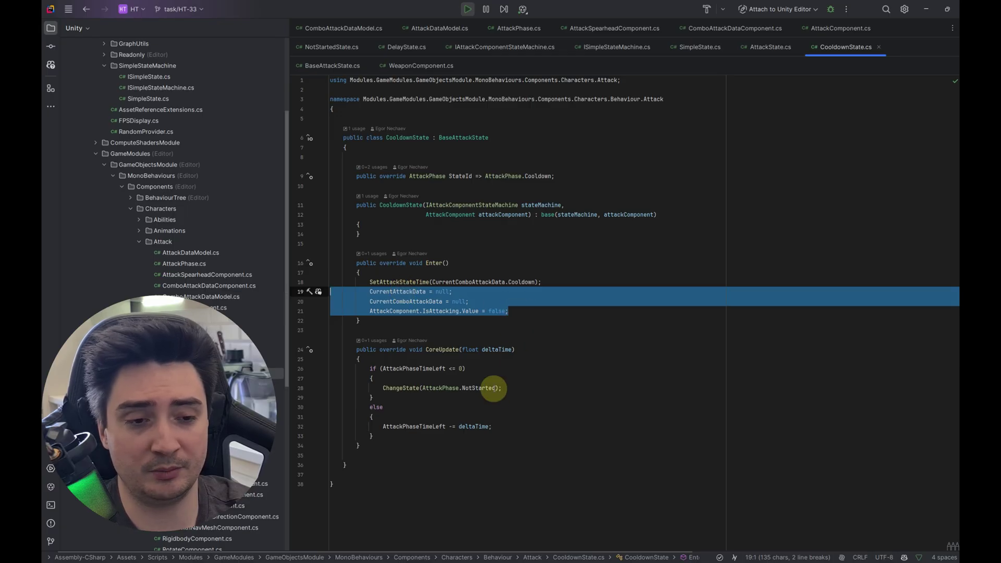
{"action": "left_click", "coordinate": [395, 439]}
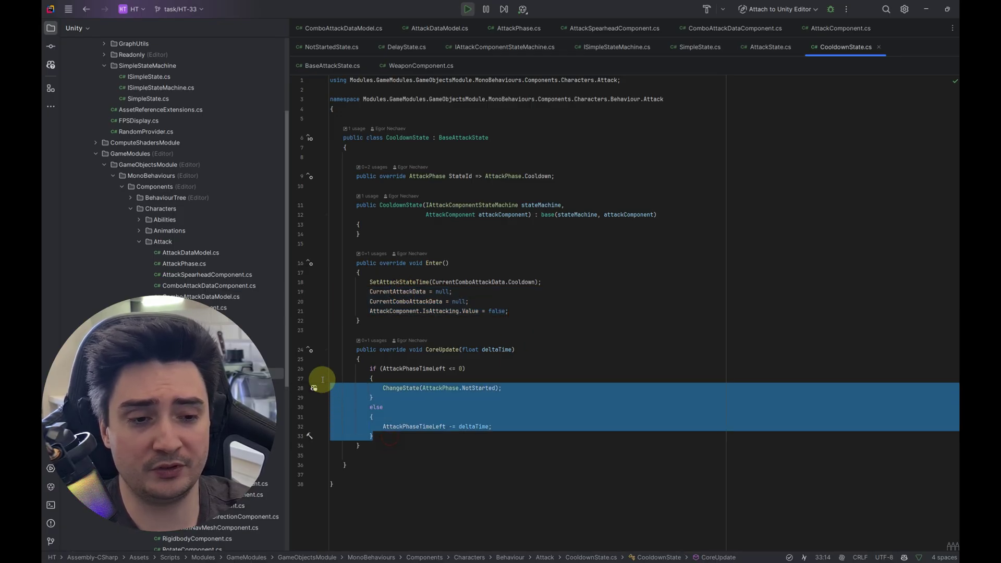
{"action": "left_click_drag", "start_coordinate": [390, 437], "coordinate": [418, 359]}
{"action": "left_click", "coordinate": [417, 360]}
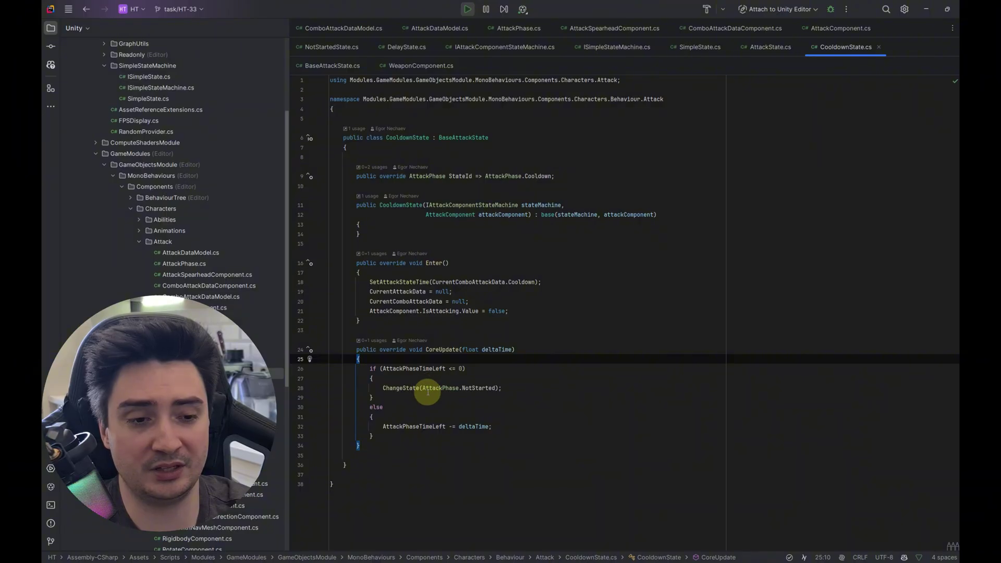